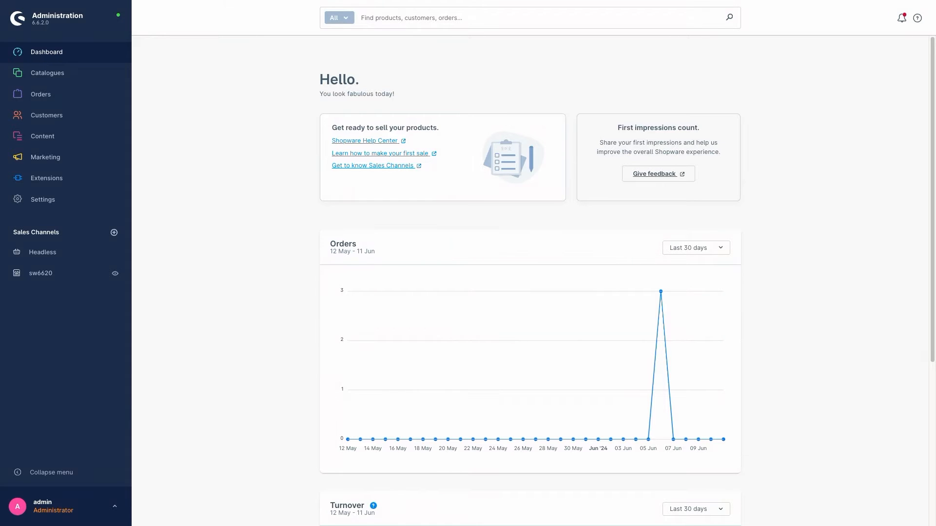
# - Open the orders overview
pyautogui.click(66, 93)
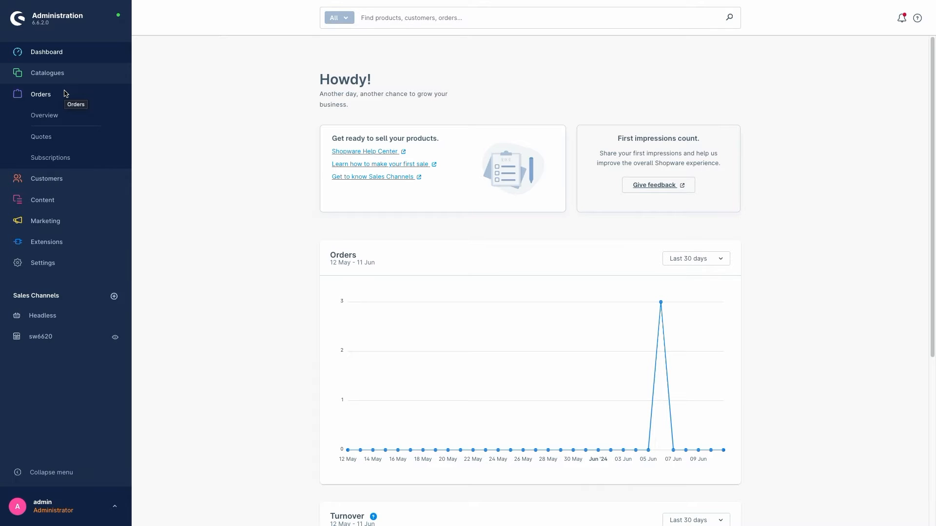
pyautogui.click(63, 93)
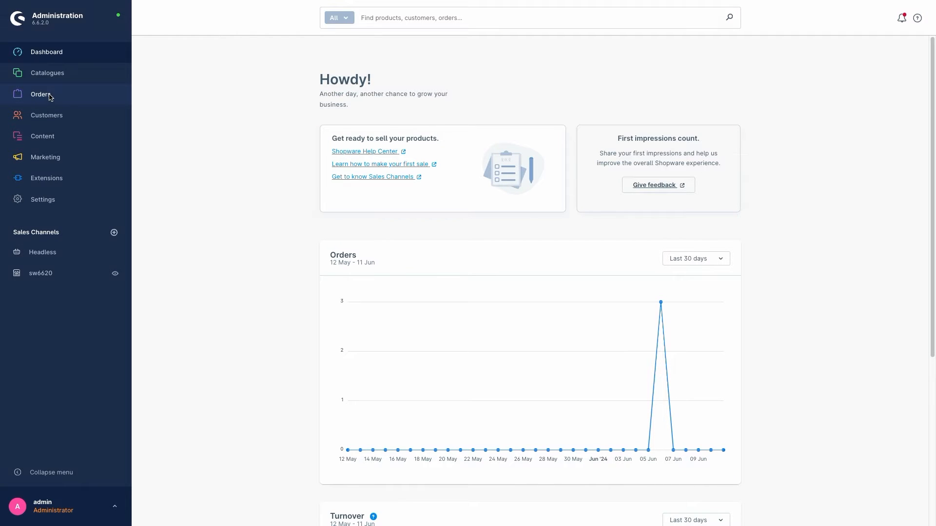
pyautogui.click(51, 97)
pyautogui.click(46, 114)
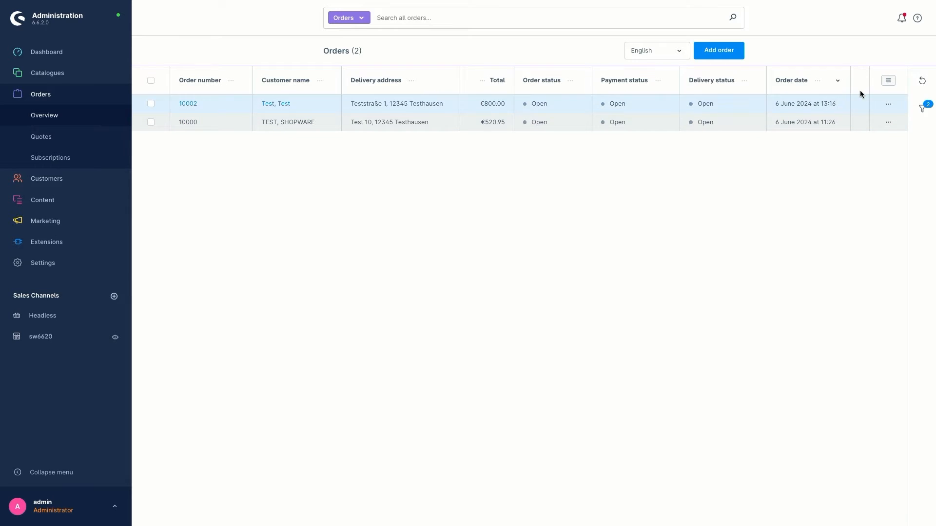
# - Show the Sales Channel column in the order list through the list settings
pyautogui.click(889, 82)
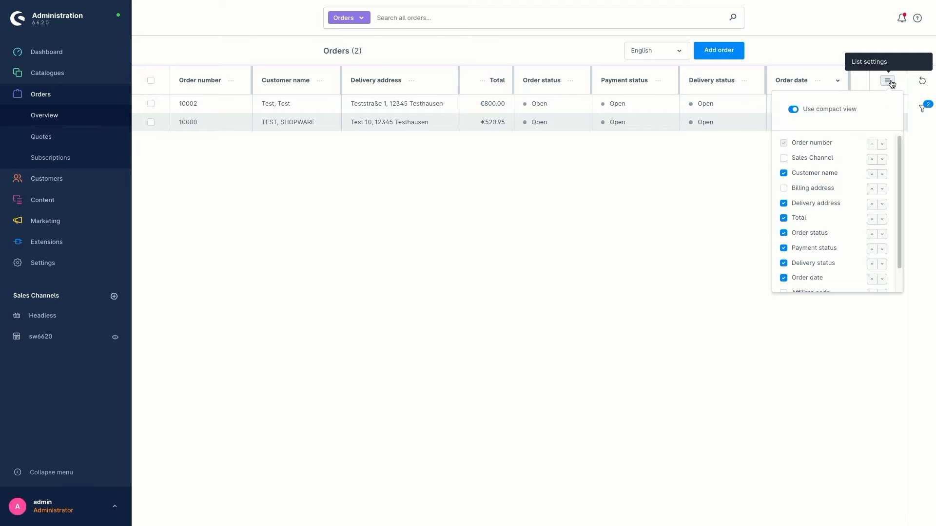
pyautogui.scroll(-1, 804, 161)
pyautogui.scroll(1, 804, 161)
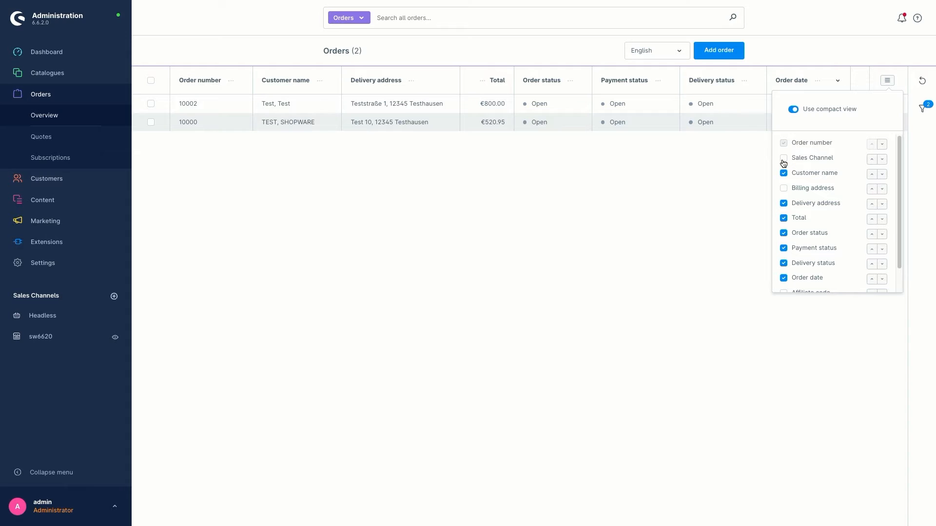
pyautogui.click(783, 158)
pyautogui.click(783, 159)
pyautogui.scroll(-1, 804, 210)
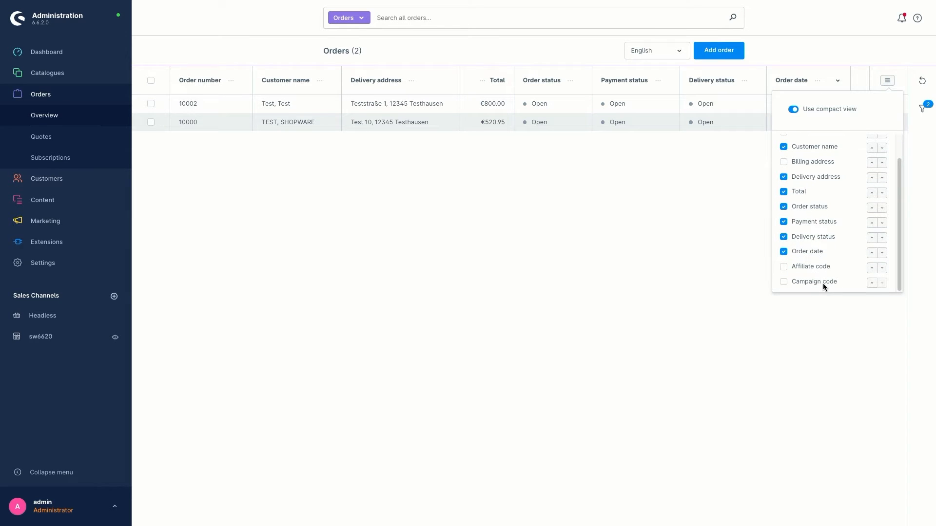
pyautogui.scroll(1, 847, 207)
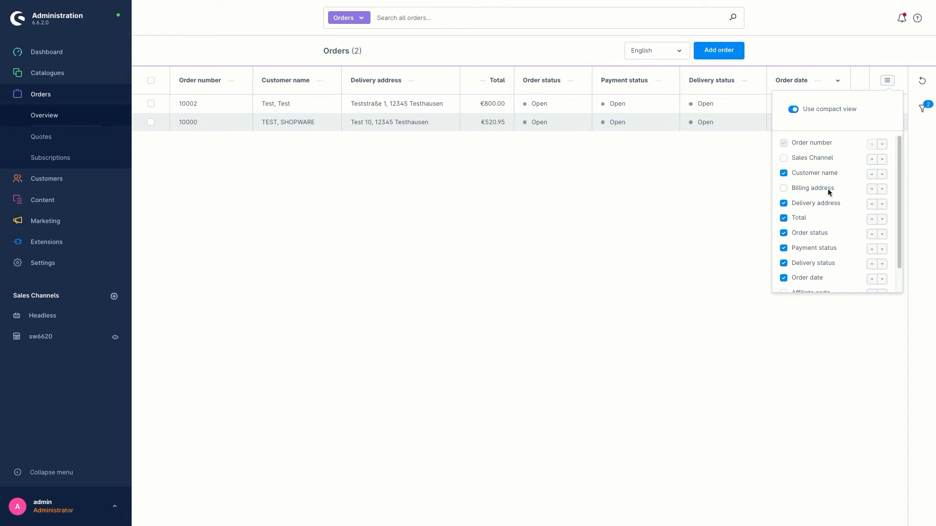
pyautogui.click(784, 159)
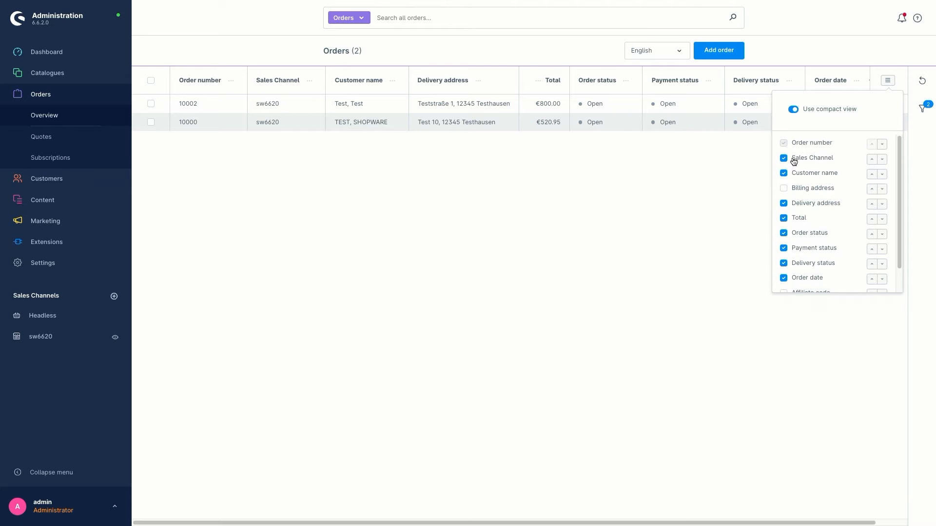
pyautogui.click(889, 83)
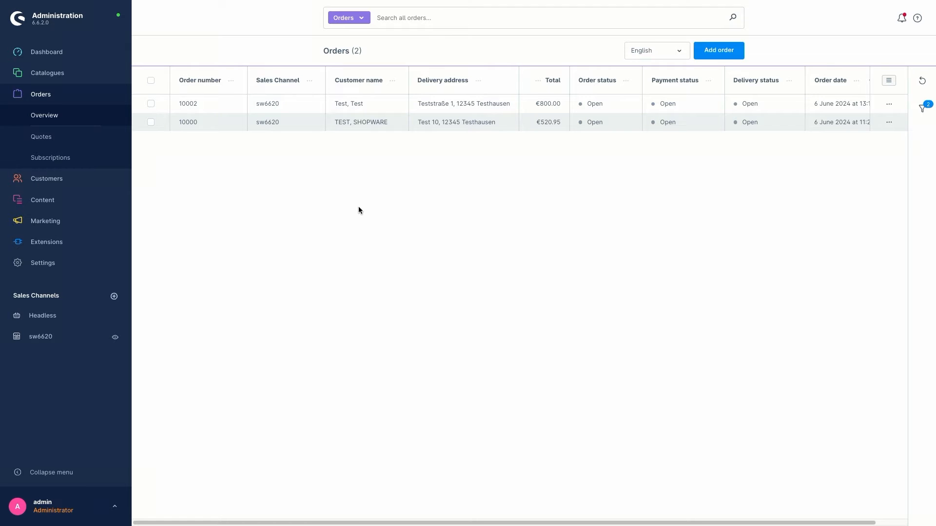
# - In the order filters, remove the Open payment status and reselect Open as the order status
pyautogui.click(921, 108)
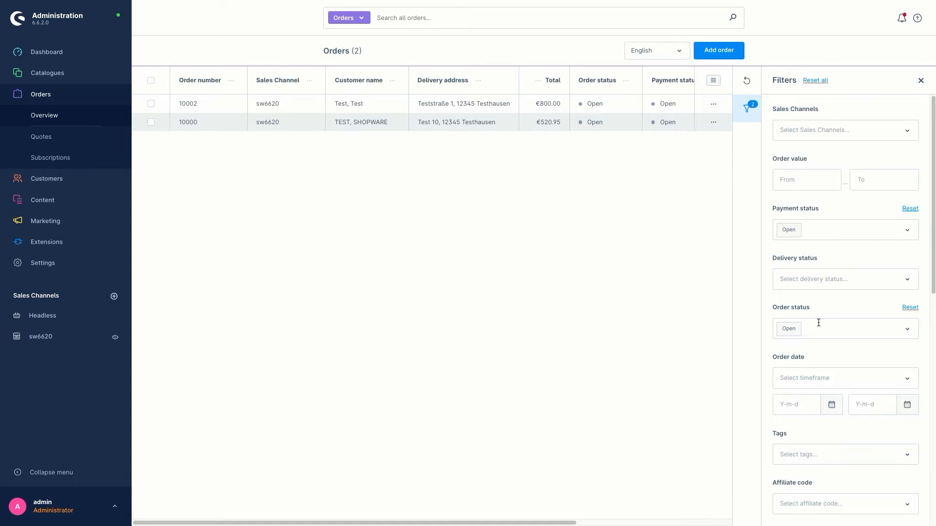
pyautogui.moveTo(796, 235)
pyautogui.click(793, 230)
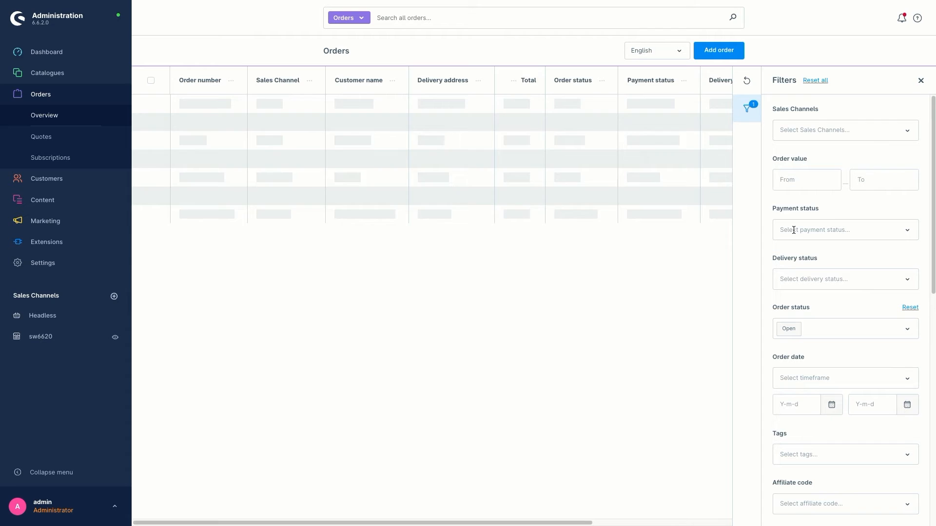
pyautogui.click(799, 329)
pyautogui.click(818, 328)
pyautogui.click(806, 251)
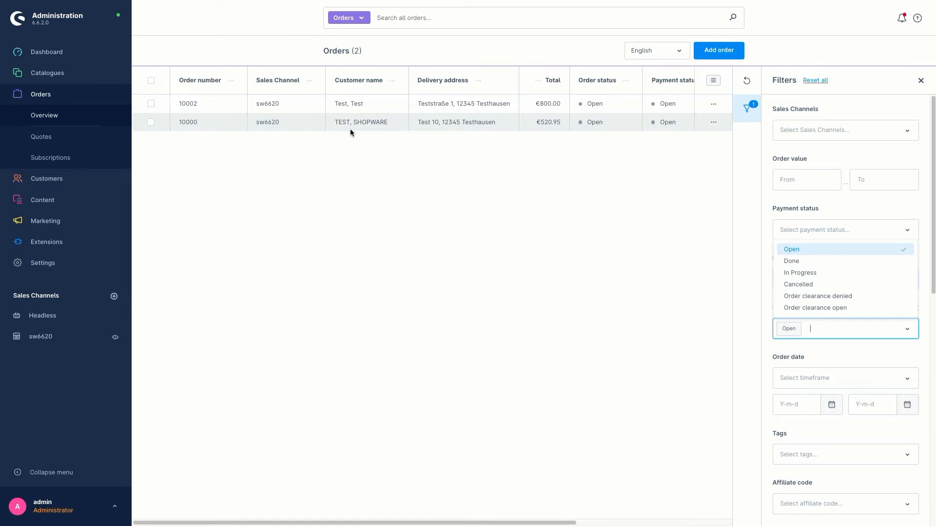
pyautogui.click(840, 213)
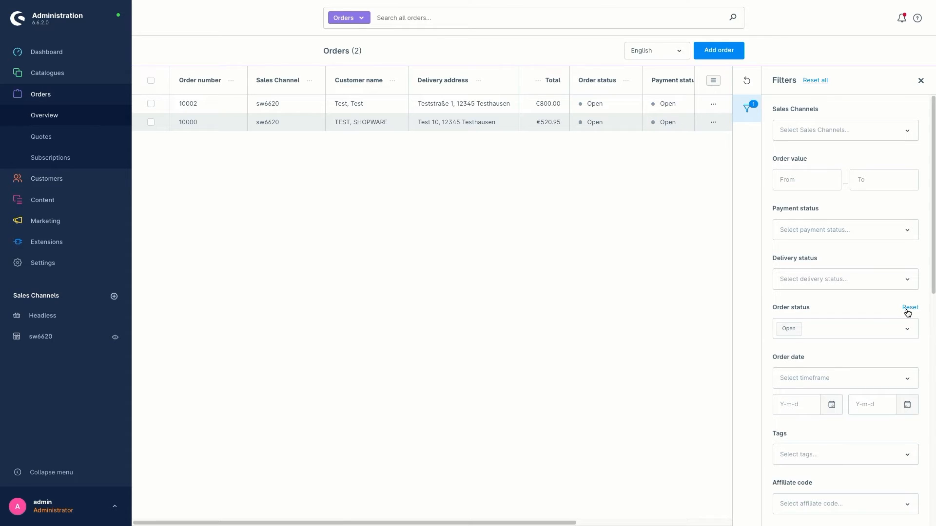
# - Filter the orders by the payment status Open
pyautogui.click(802, 229)
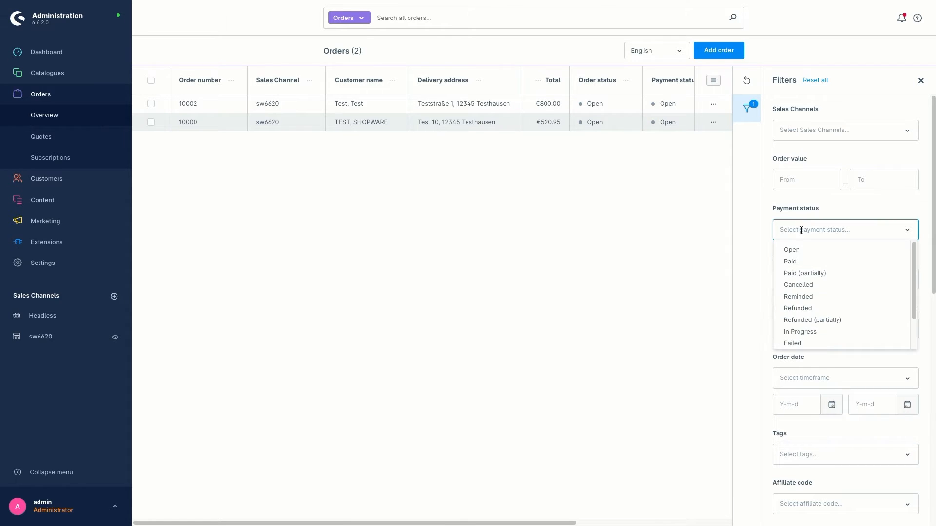
pyautogui.click(802, 249)
pyautogui.click(847, 212)
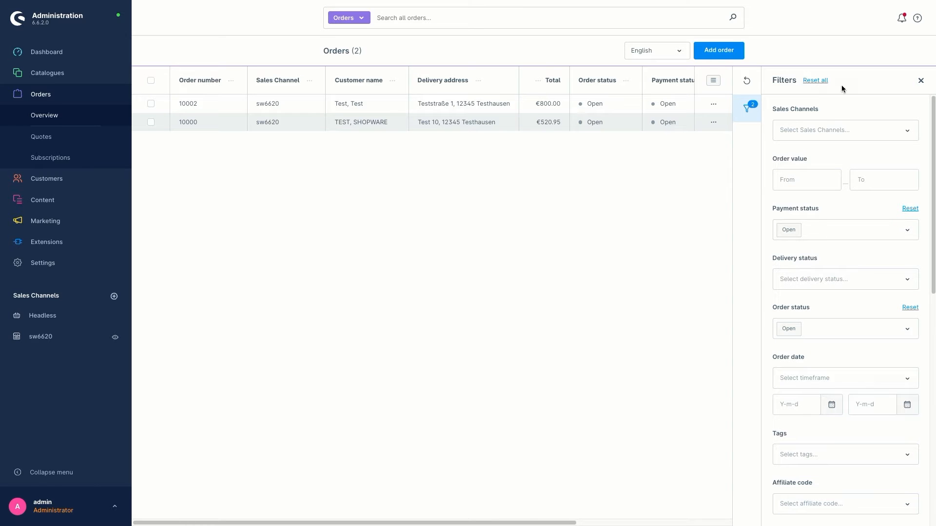
# - Reset all order filters and close the filter settings
pyautogui.click(816, 81)
pyautogui.click(920, 81)
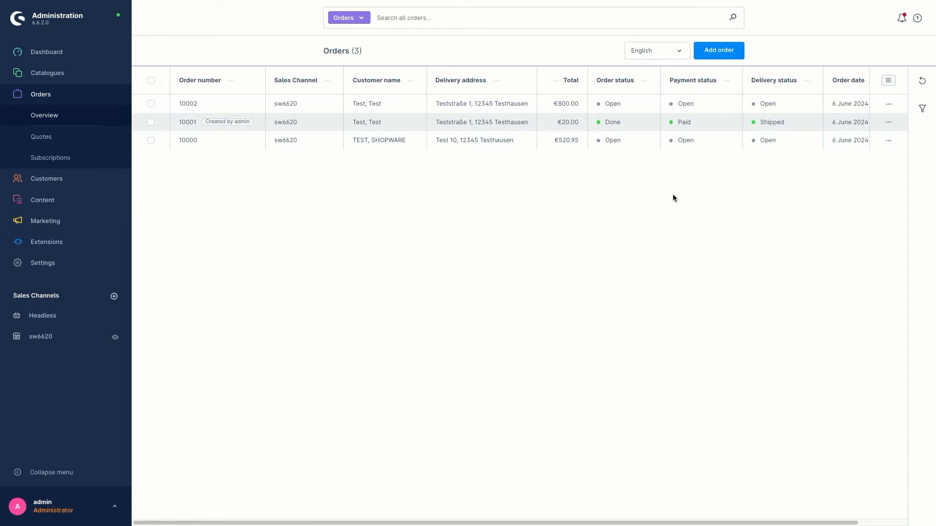
# - Start a new order and select the first customer in the list for it
pyautogui.click(712, 52)
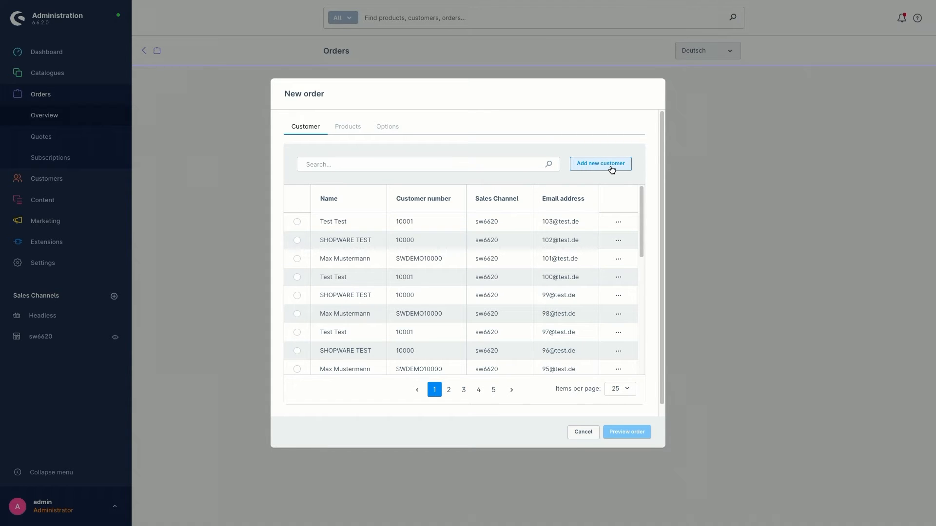
pyautogui.click(616, 223)
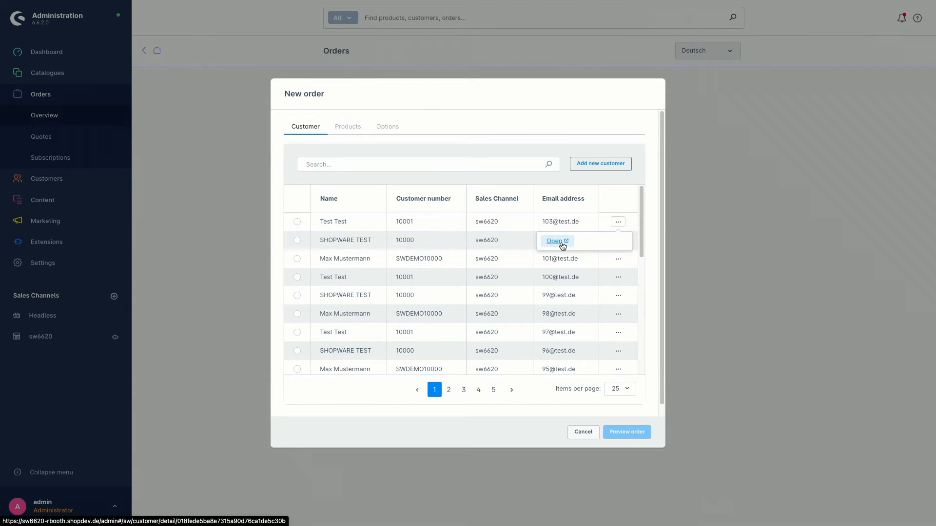
pyautogui.click(579, 153)
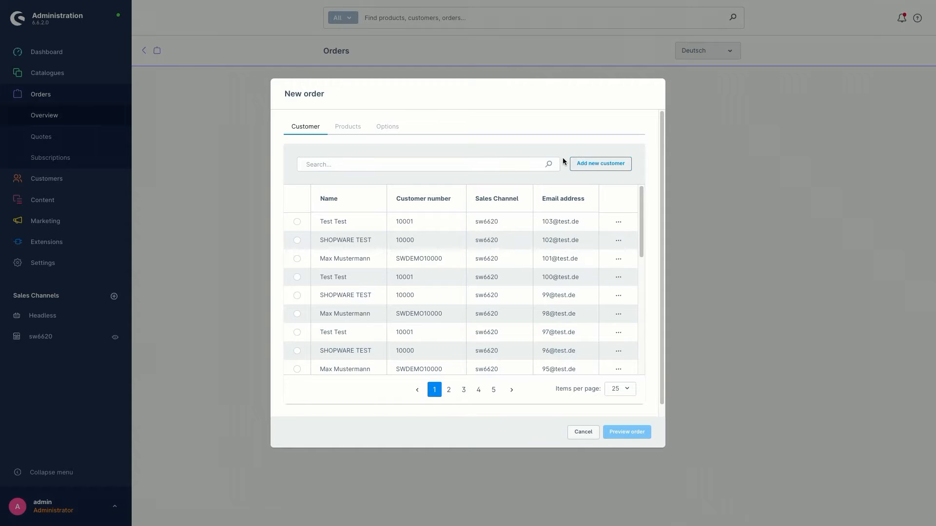
pyautogui.click(297, 222)
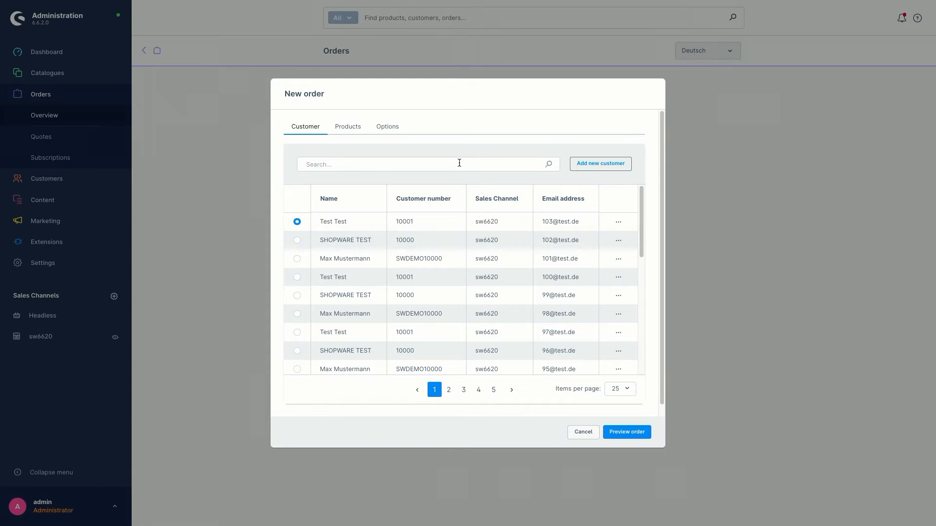
# - Add the product Hauptartikel with quantity 1 to the new order and save the line
pyautogui.click(354, 130)
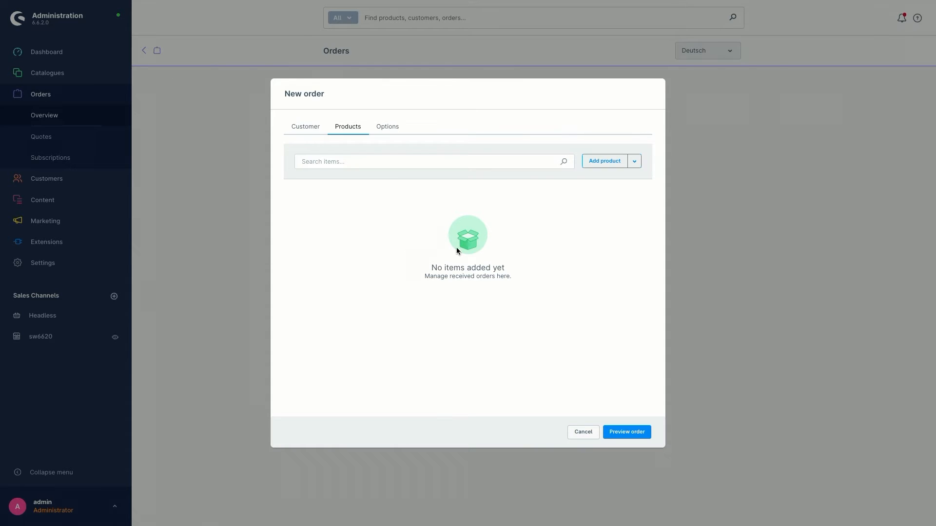
pyautogui.click(598, 168)
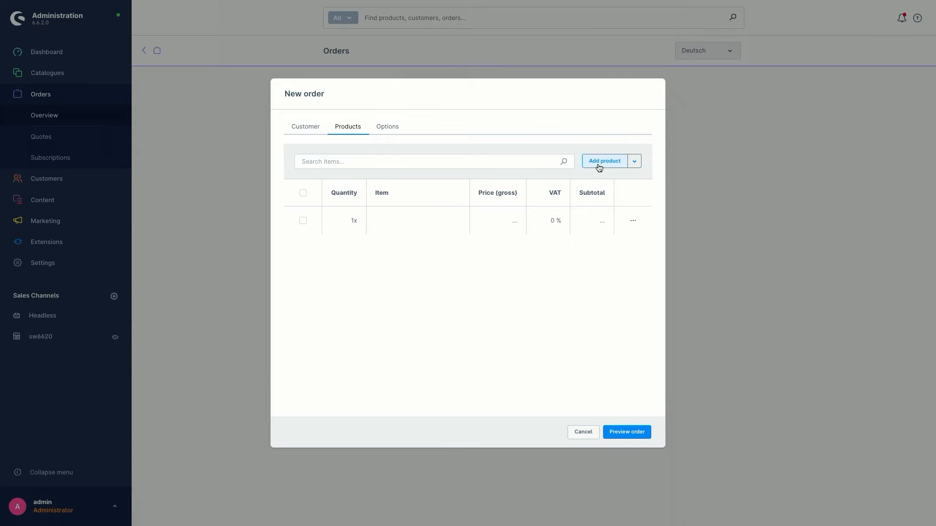
pyautogui.doubleClick(405, 220)
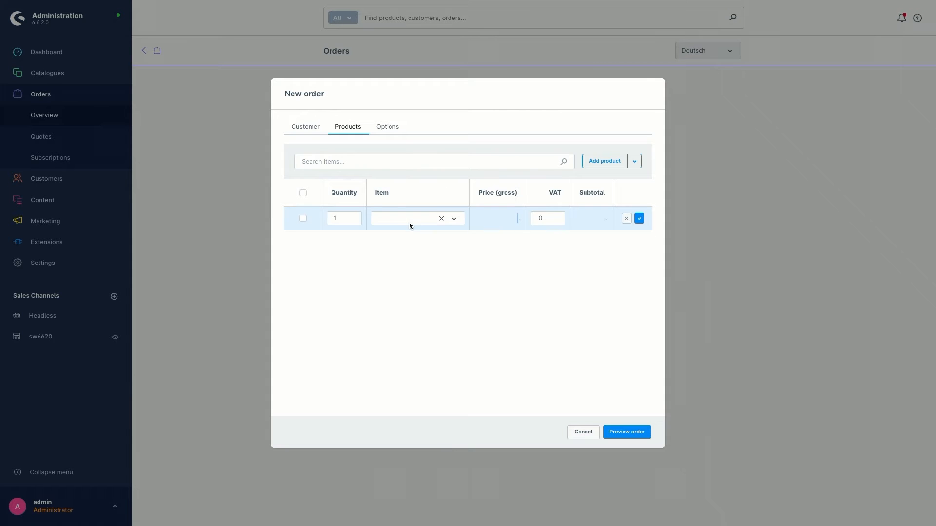
pyautogui.click(412, 220)
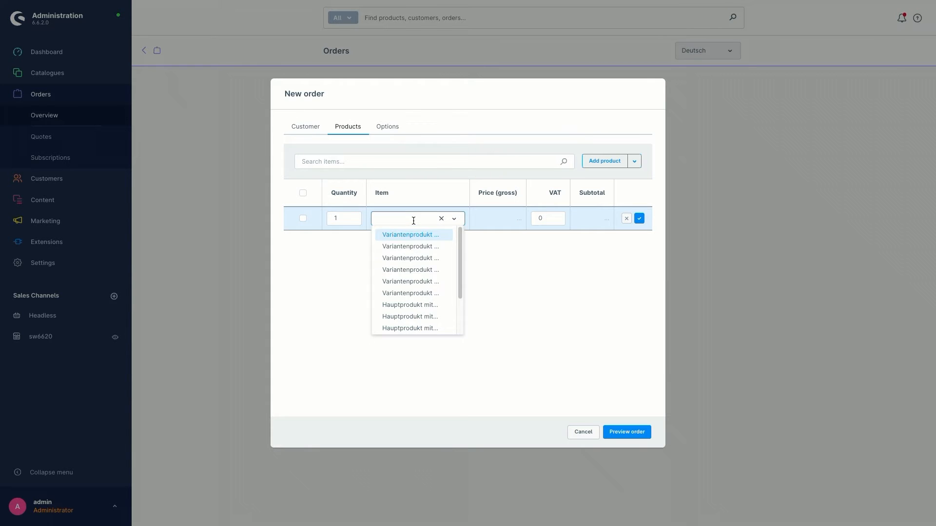
pyautogui.scroll(-2, 429, 278)
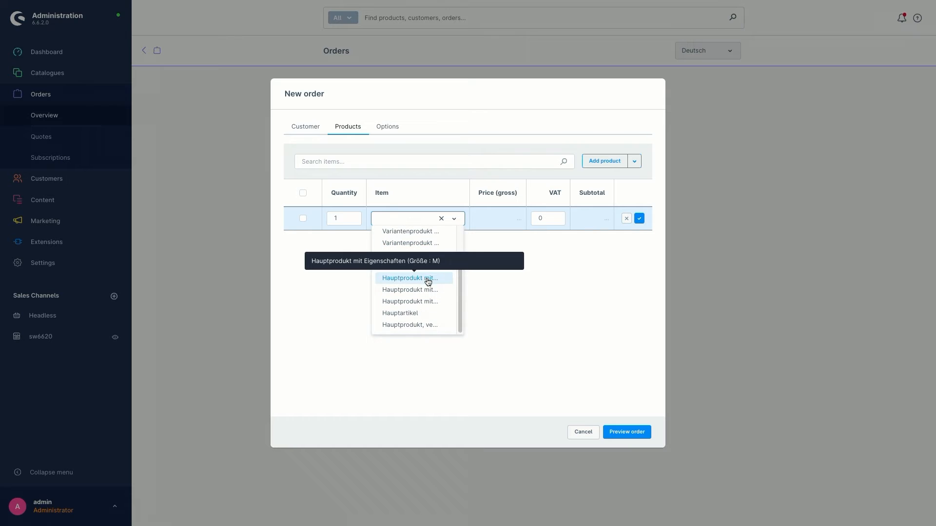
pyautogui.click(414, 313)
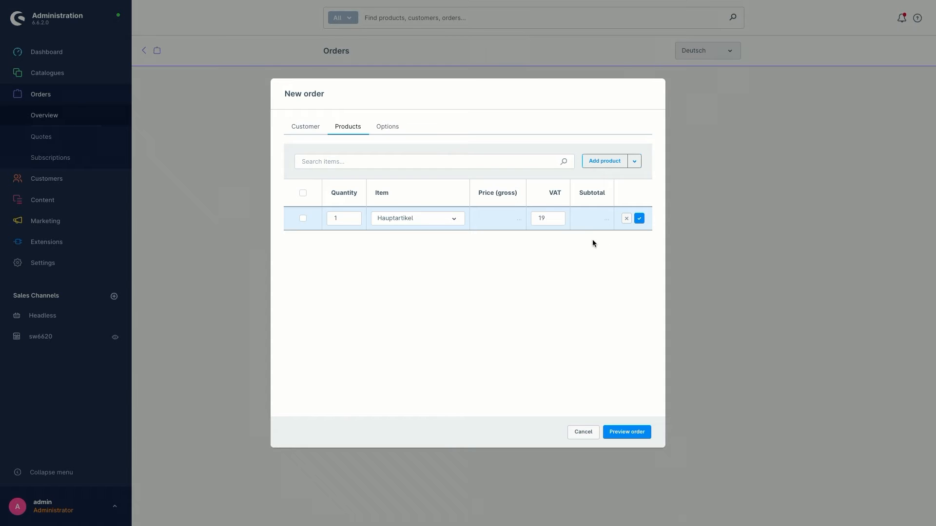
pyautogui.click(640, 220)
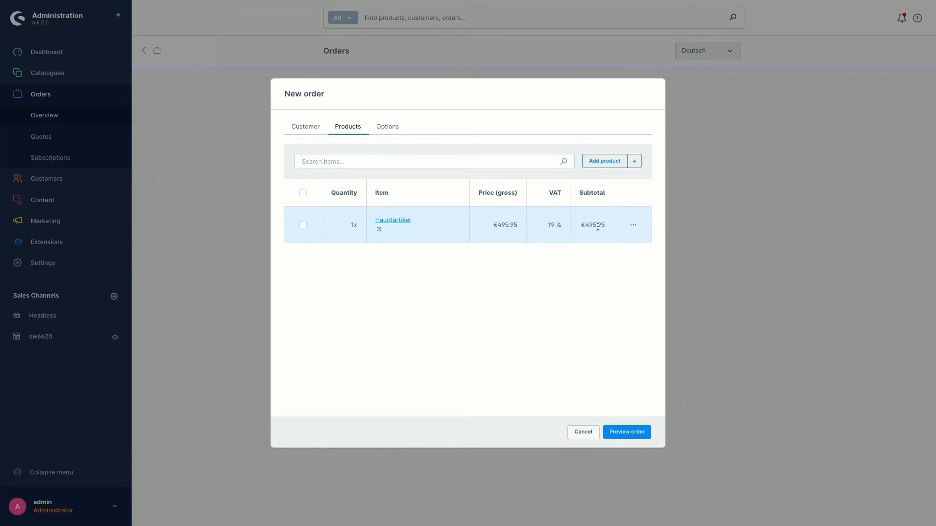
# - Examine the Hauptartikel line's subtotal and its editable price and VAT fields
pyautogui.moveTo(580, 225); pyautogui.dragTo(607, 226)
pyautogui.click(583, 257)
pyautogui.doubleClick(554, 230)
pyautogui.click(552, 221)
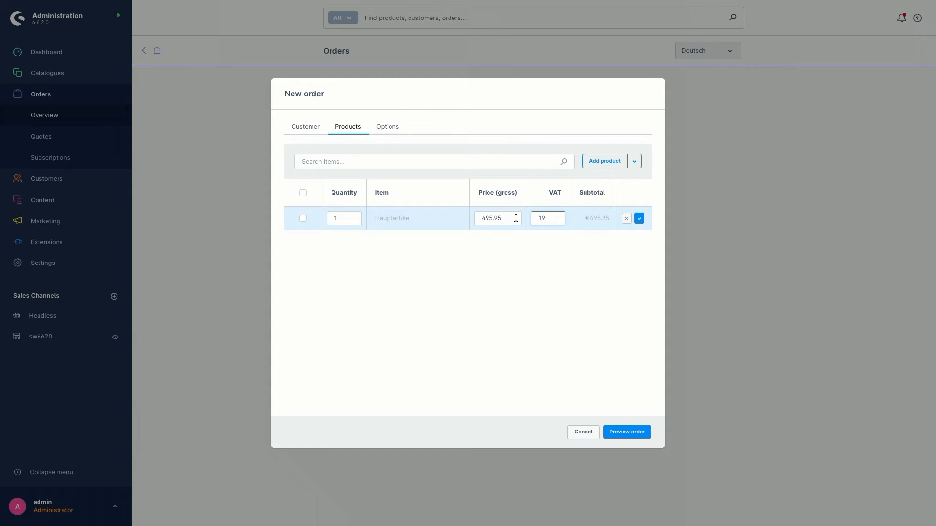
pyautogui.press('Return')
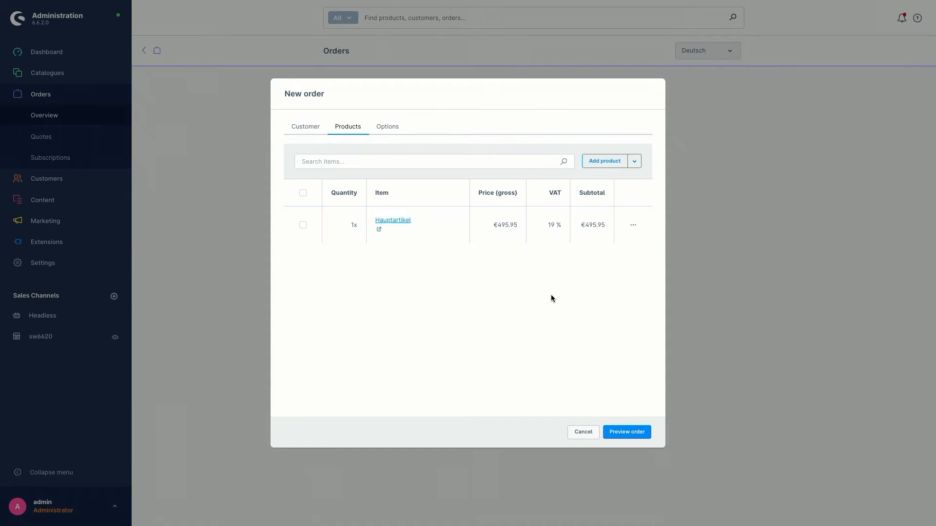
# - Insert an empty custom item line into the new order
pyautogui.click(632, 165)
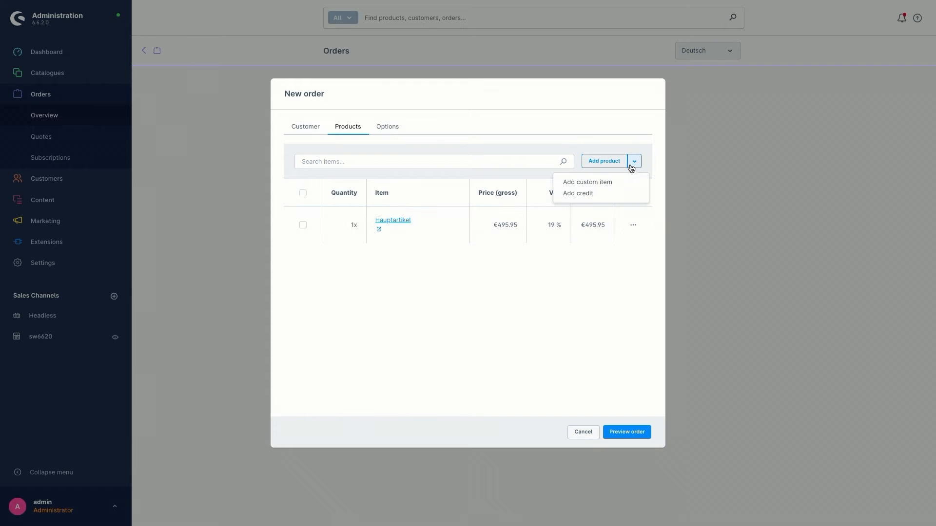
pyautogui.click(612, 186)
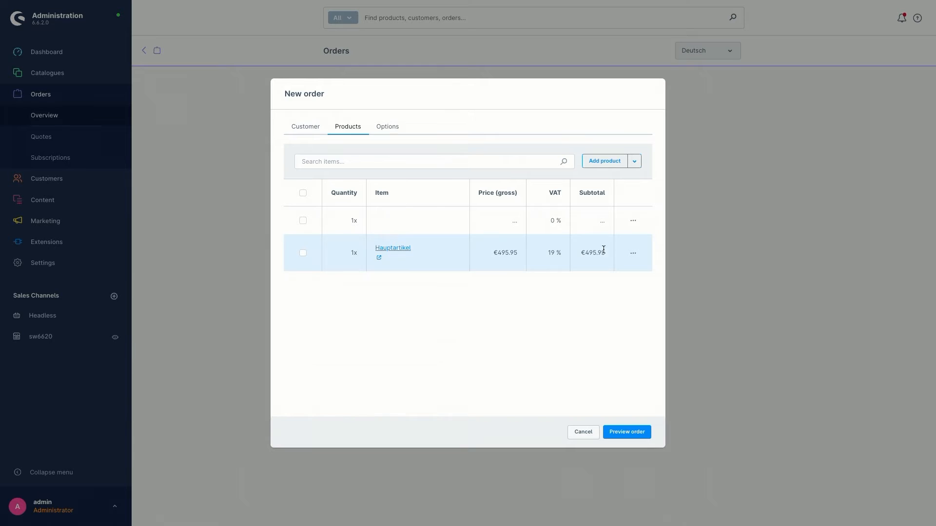
pyautogui.click(634, 161)
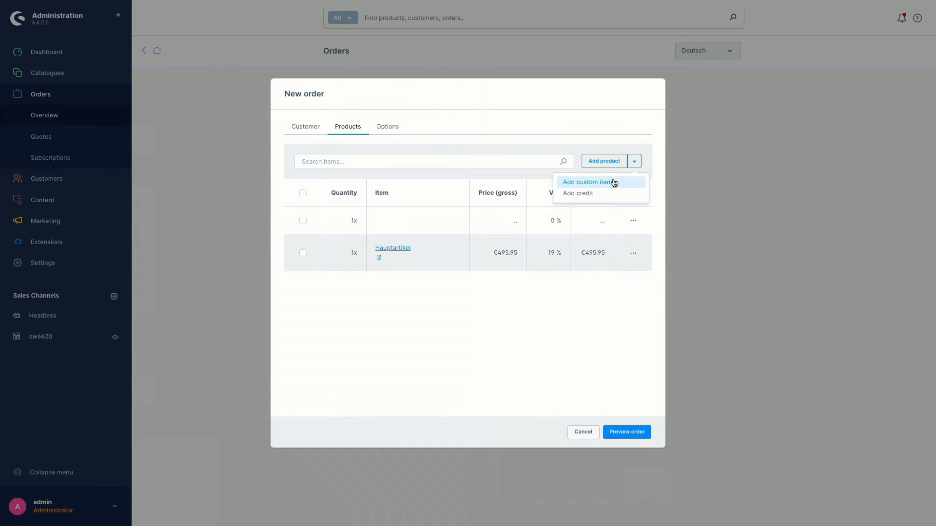
pyautogui.click(475, 307)
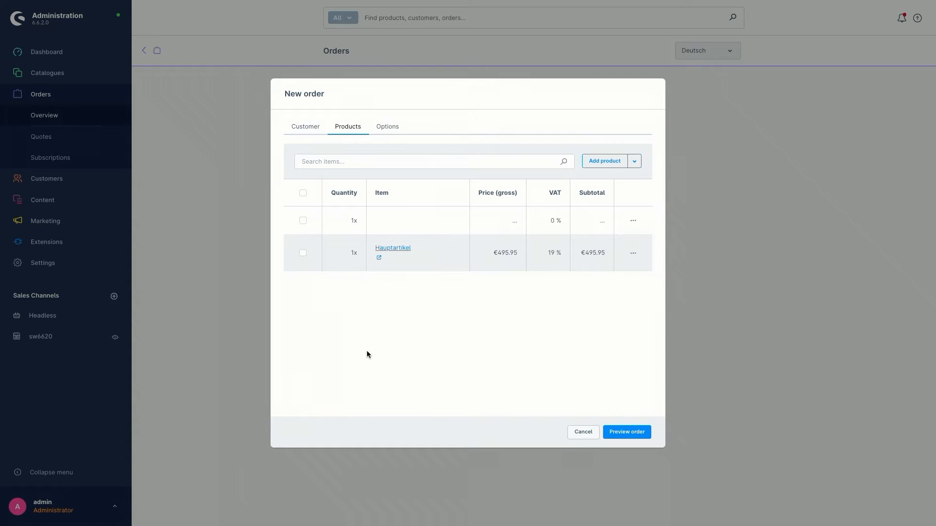
# - Fill in the empty custom item with the name Test, a gross price of 15 and 19 % VAT, and save the line
pyautogui.doubleClick(401, 229)
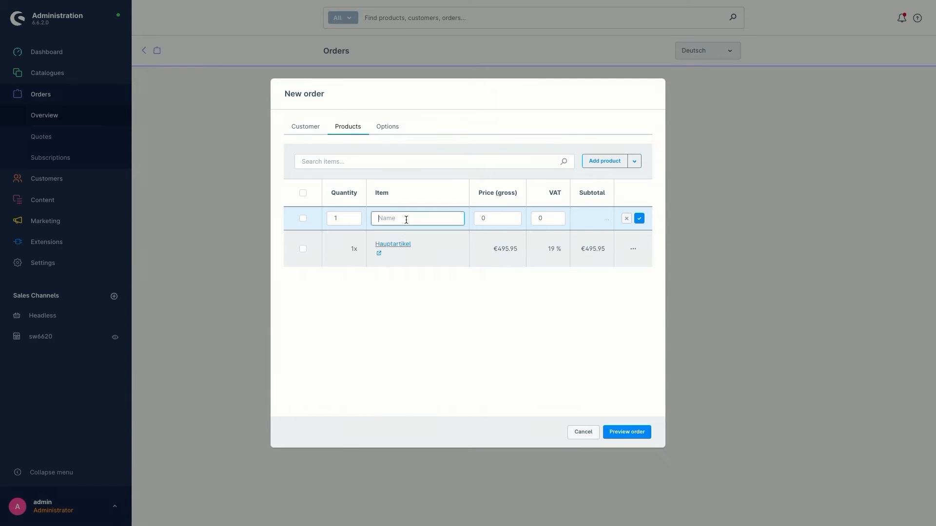
pyautogui.write('Test')
pyautogui.doubleClick(484, 218)
pyautogui.write('15')
pyautogui.click(553, 218)
pyautogui.doubleClick(554, 220)
pyautogui.write('19')
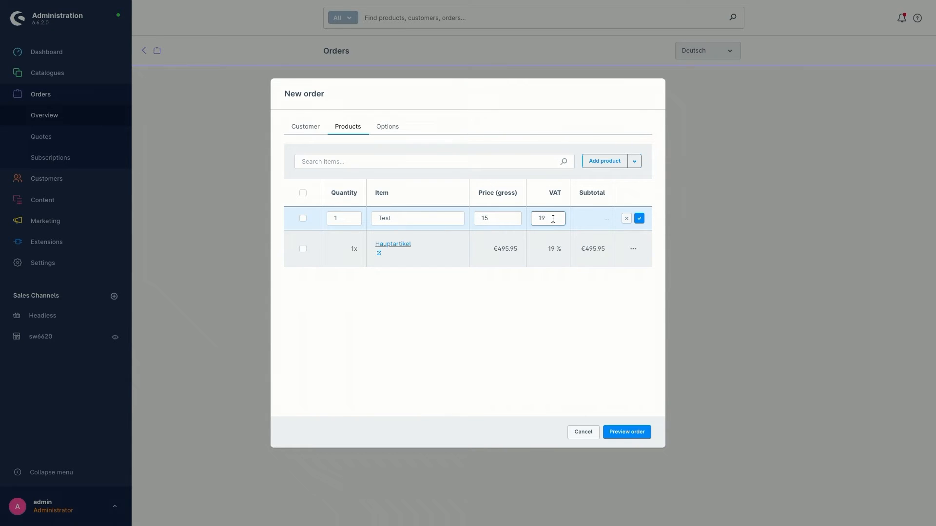
pyautogui.click(639, 219)
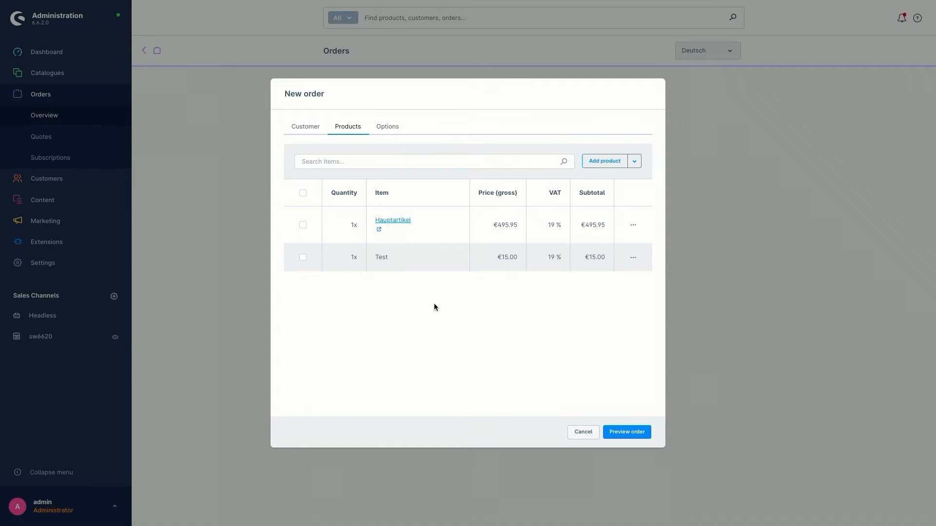
pyautogui.doubleClick(435, 257)
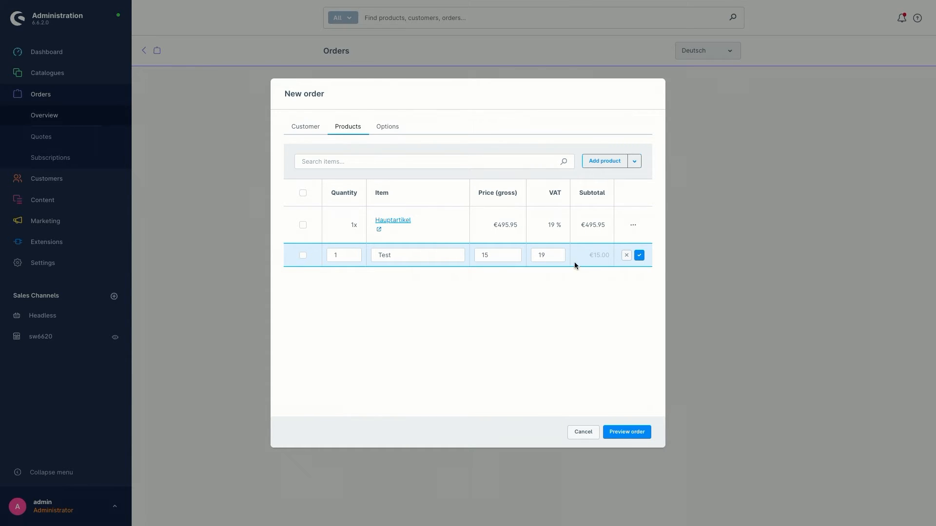
pyautogui.click(639, 255)
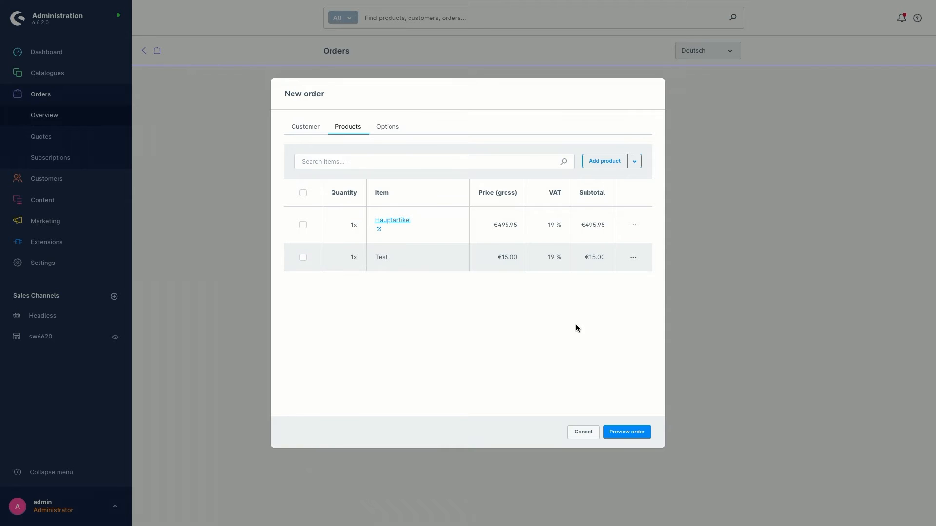
# - Add a credit line named Credit note with a price of -15 to the order and save it
pyautogui.click(635, 162)
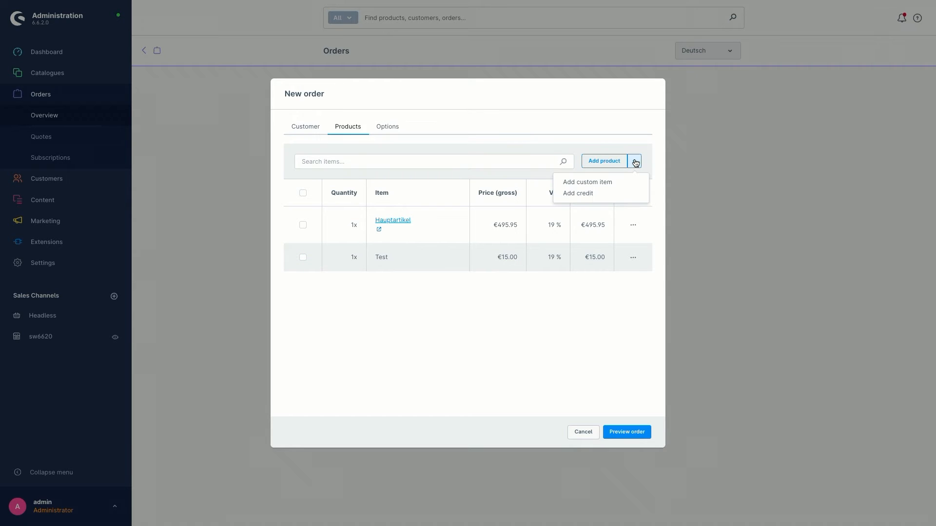
pyautogui.click(585, 198)
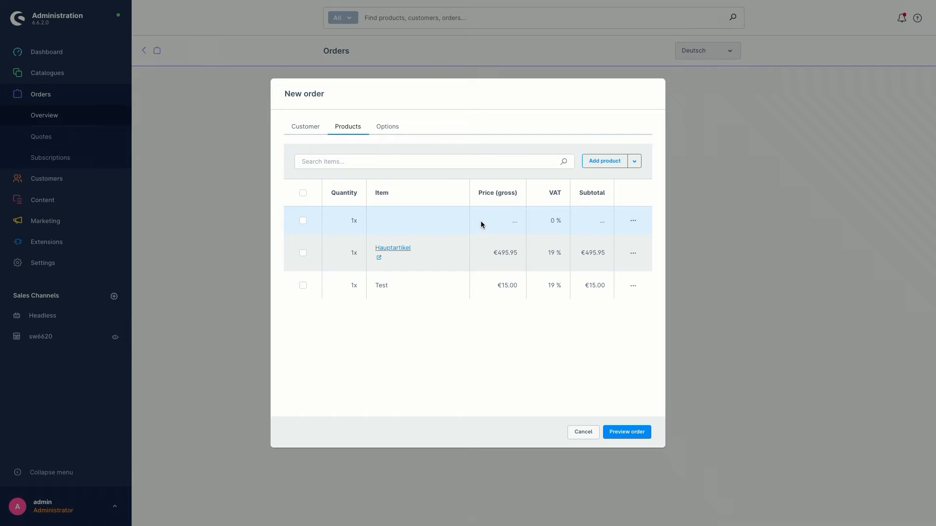
pyautogui.doubleClick(425, 217)
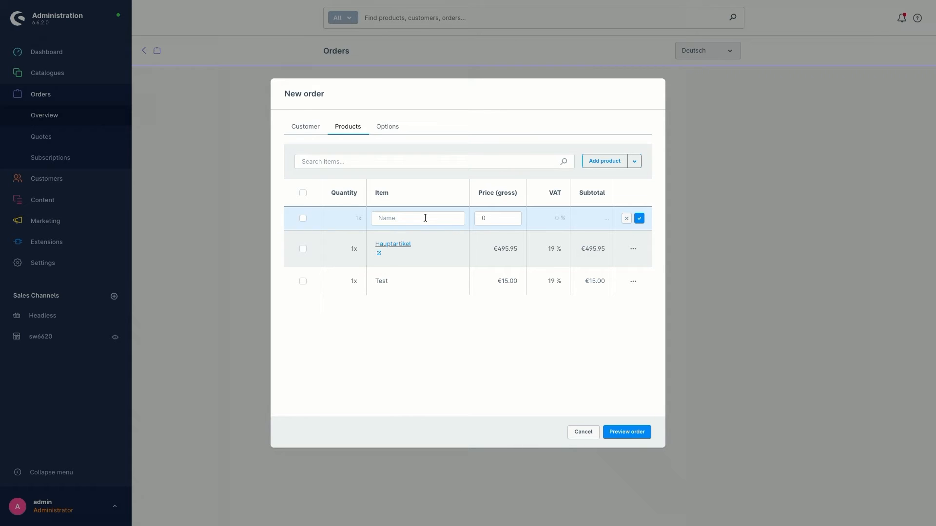
pyautogui.click(420, 219)
pyautogui.write('Credit note')
pyautogui.click(508, 220)
pyautogui.write('-15')
pyautogui.click(639, 219)
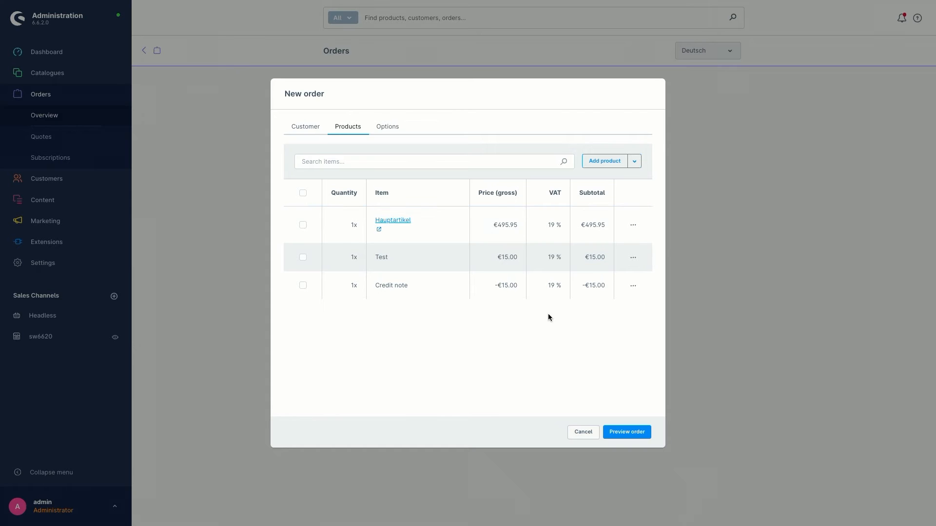
# - Set the Credit note line's price to -150 and save the line
pyautogui.doubleClick(439, 285)
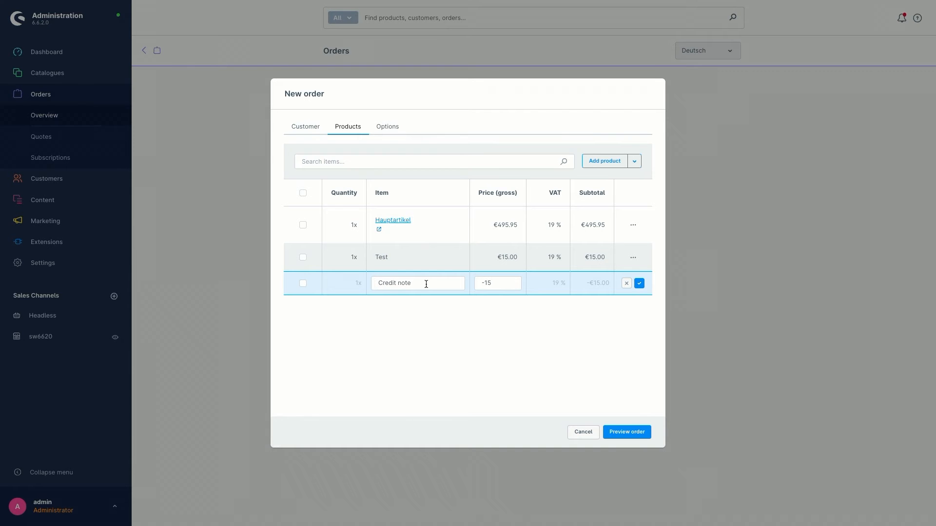
pyautogui.click(497, 284)
pyautogui.write('00')
pyautogui.click(639, 284)
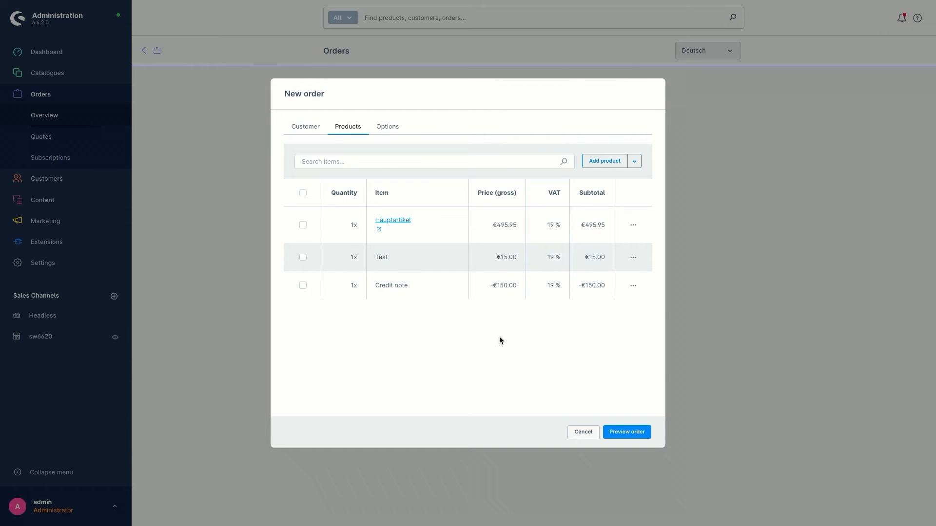
# - Open the new order's options and examine the order language and promotion code fields
pyautogui.click(398, 130)
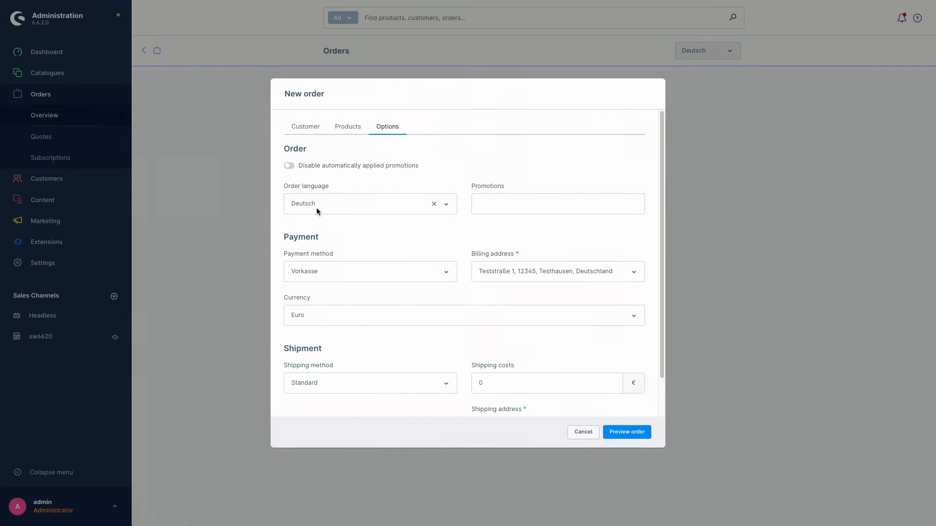
pyautogui.scroll(-1, 339, 203)
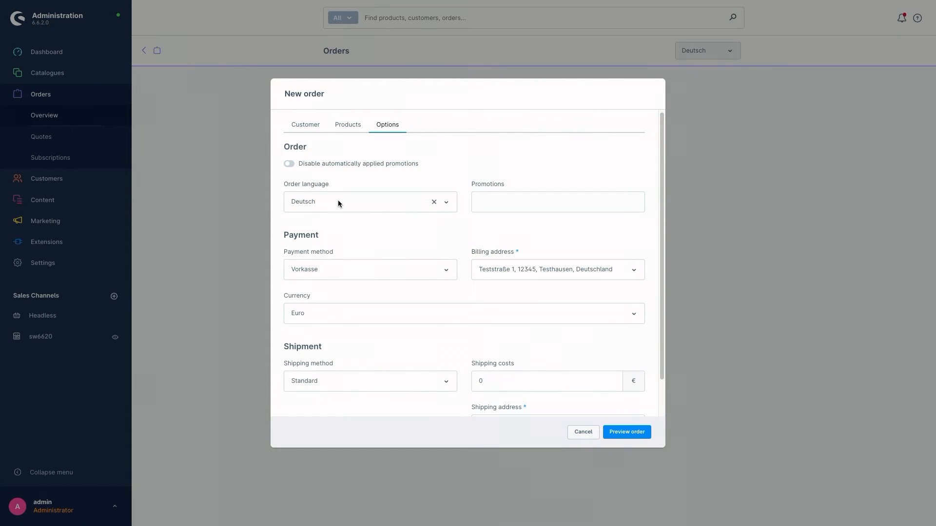
pyautogui.click(504, 204)
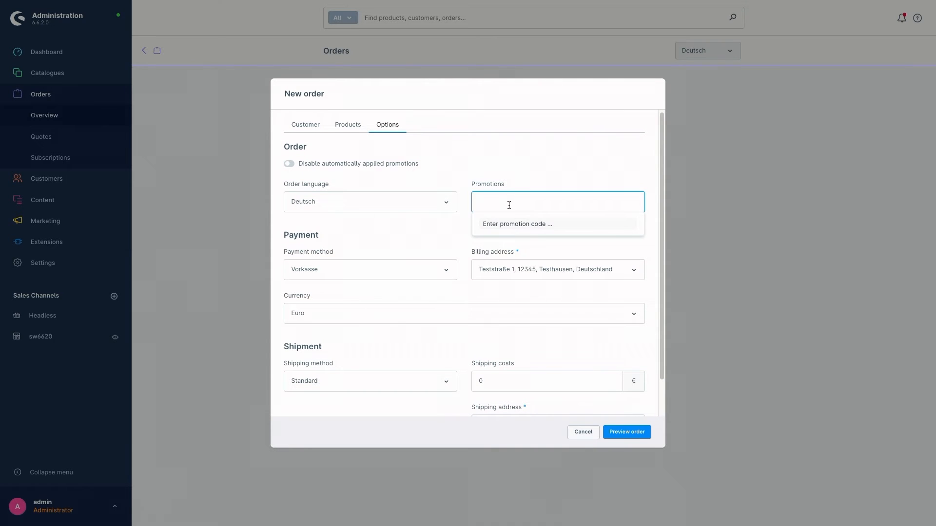
pyautogui.click(445, 230)
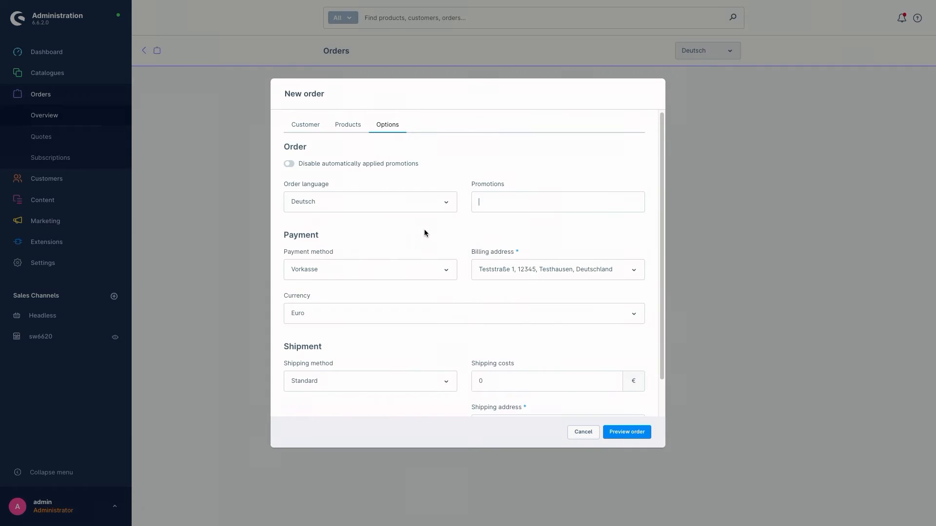
pyautogui.scroll(-1, 387, 224)
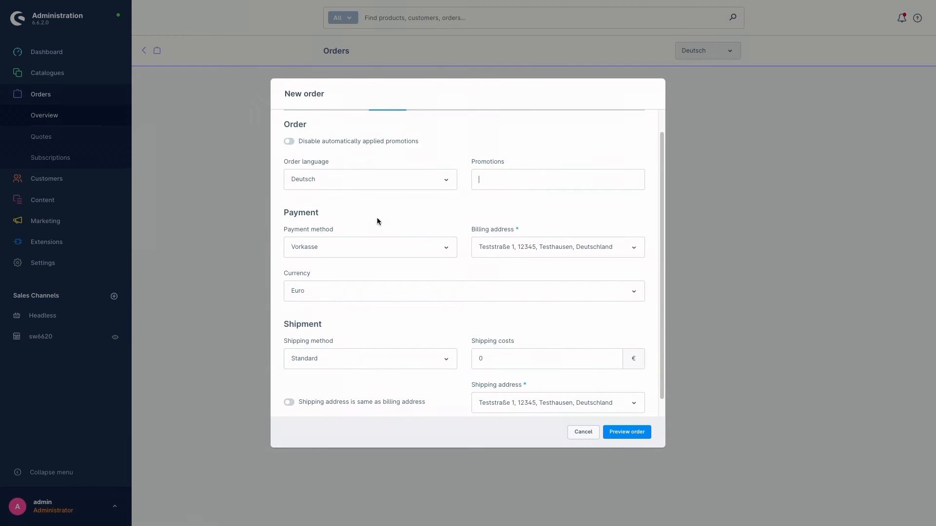
# - Review the available payment methods, keeping Vorkasse, and select the second billing address for the order
pyautogui.click(373, 245)
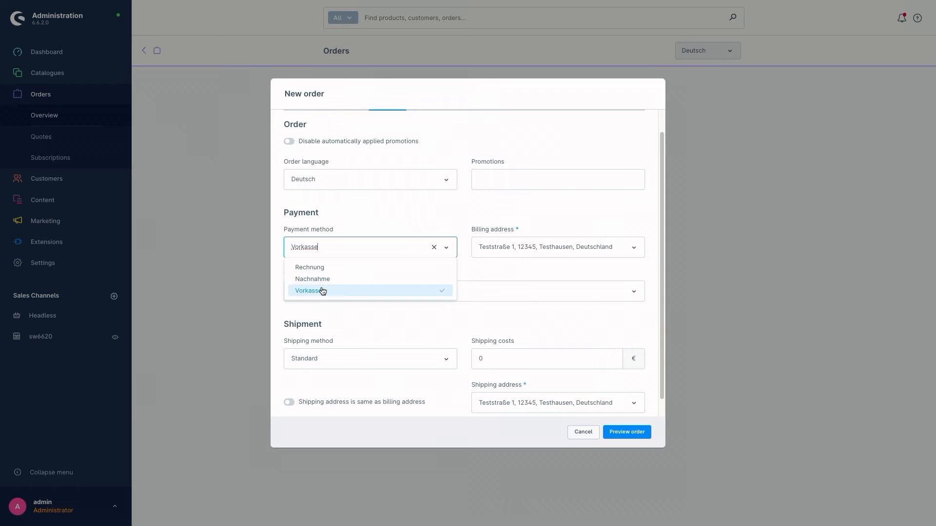
pyautogui.click(373, 223)
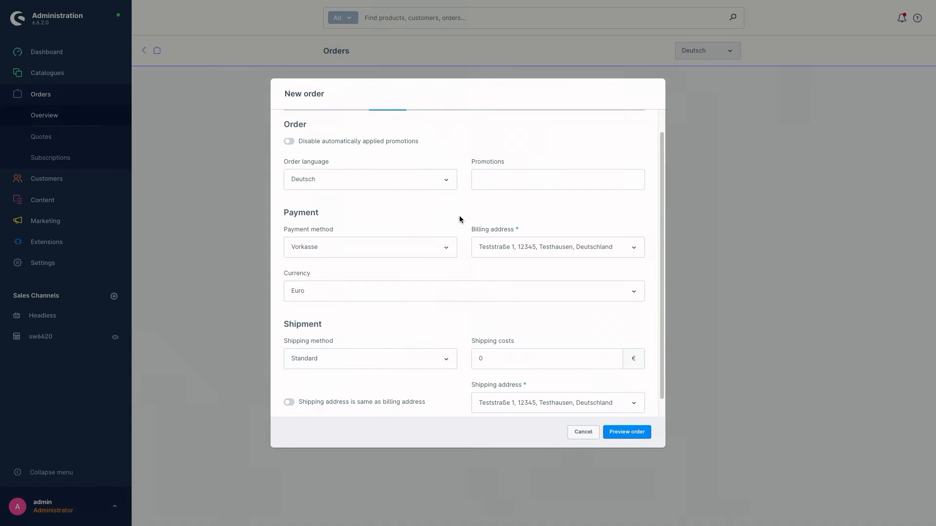
pyautogui.click(496, 247)
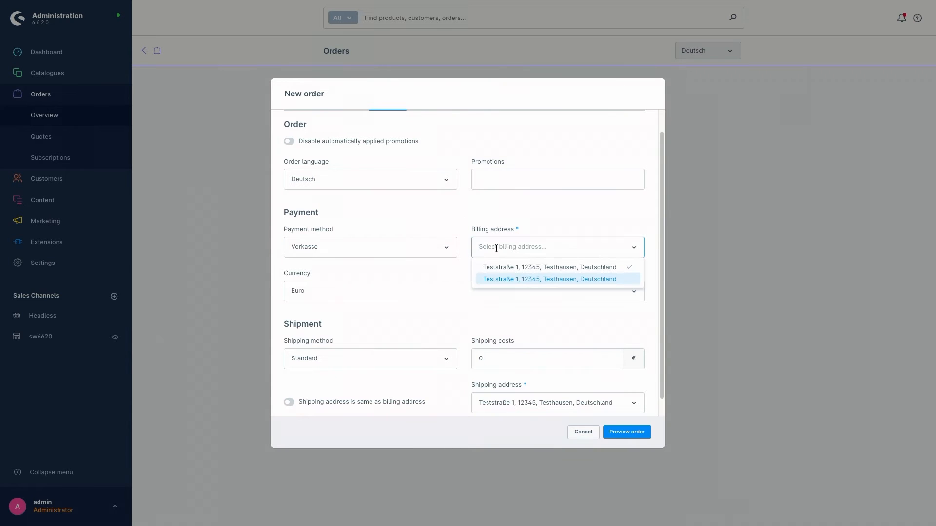
pyautogui.click(513, 276)
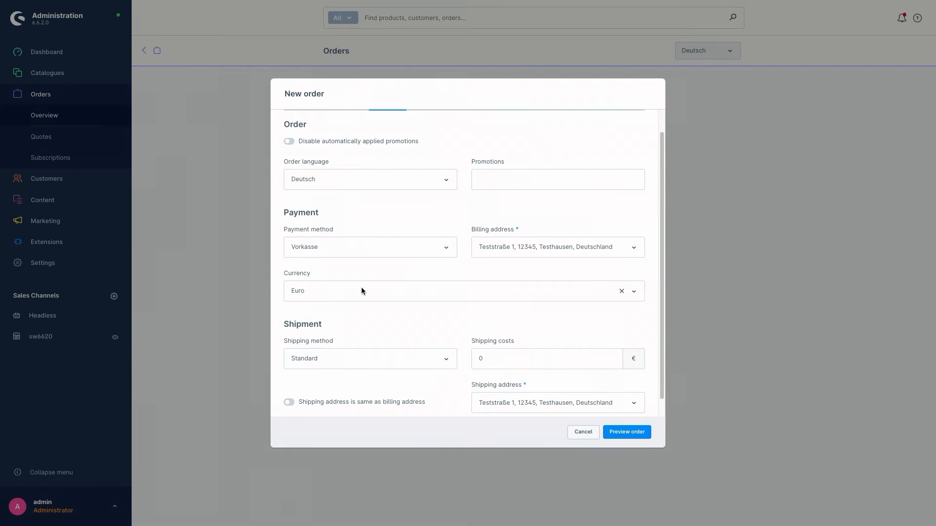
# - Check the shipping costs and address choices, and switch the option to ship to the billing address on and off again
pyautogui.scroll(-1, 378, 307)
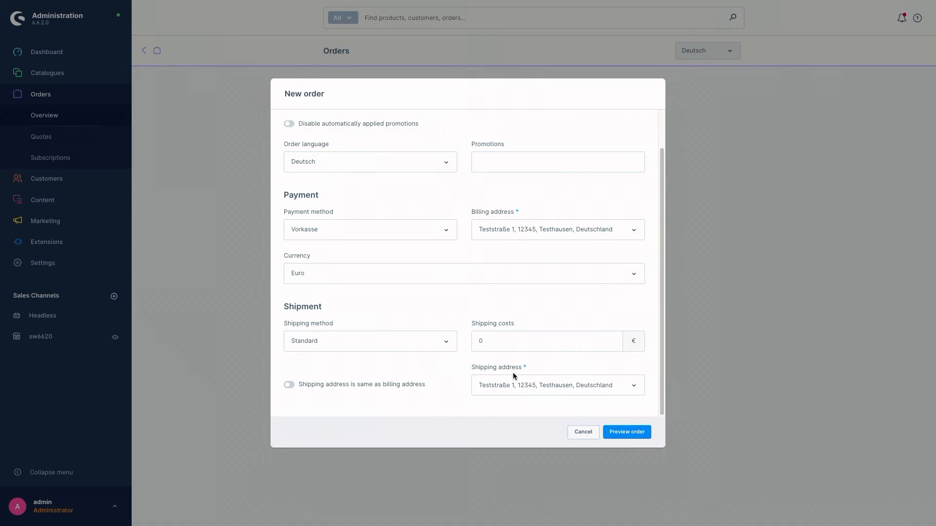
pyautogui.click(500, 343)
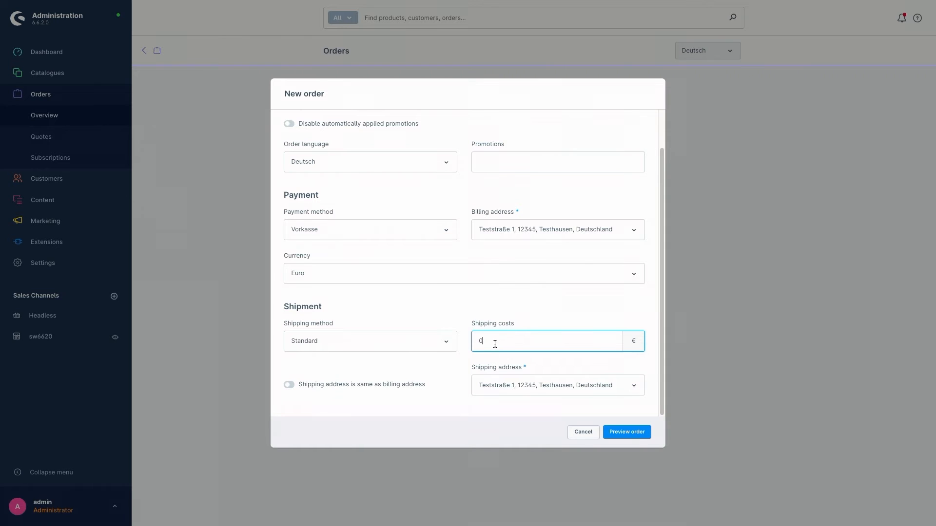
pyautogui.click(525, 386)
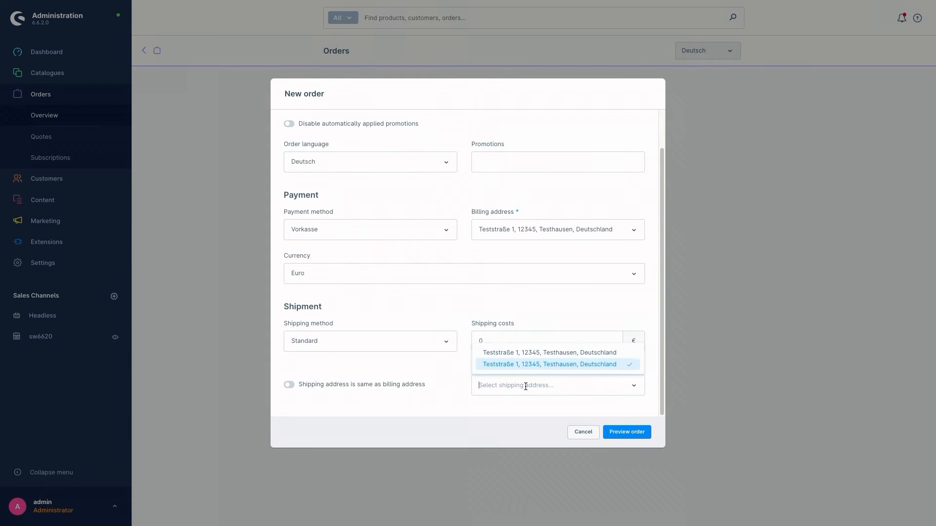
pyautogui.click(458, 381)
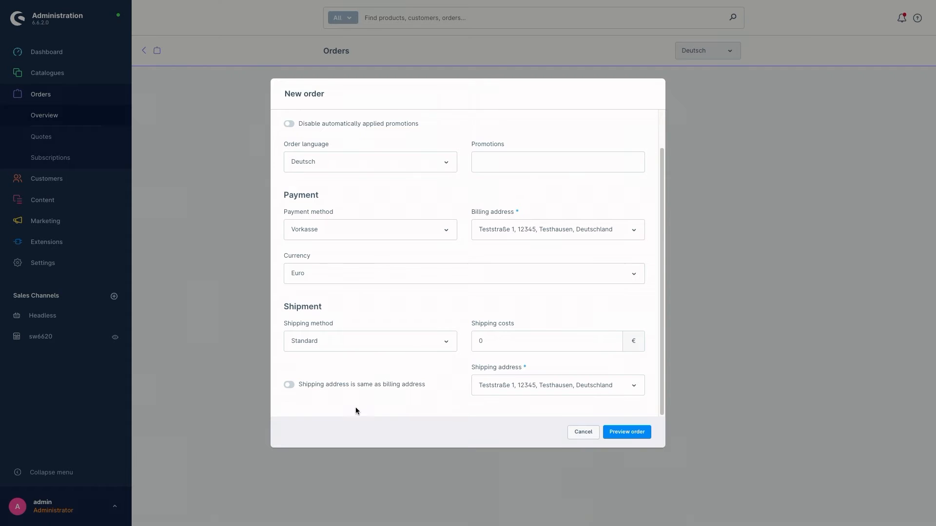
pyautogui.click(289, 385)
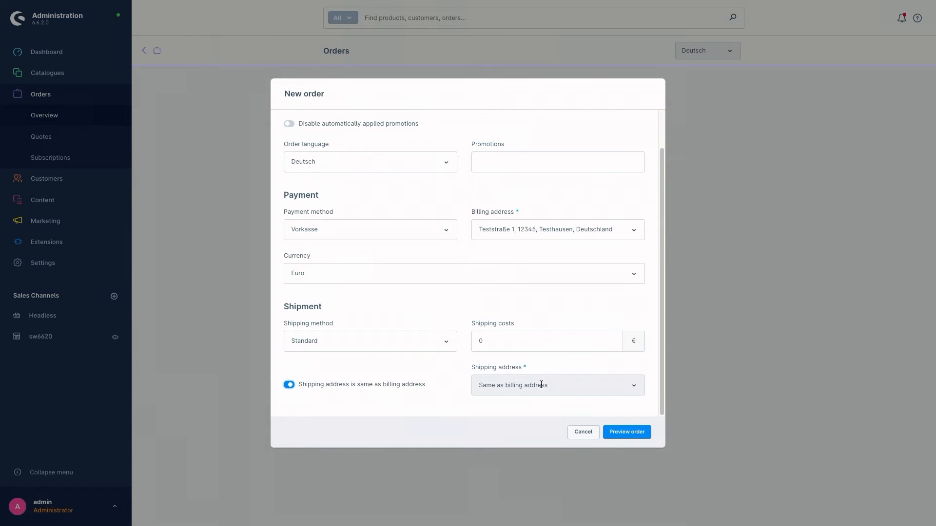
pyautogui.click(288, 385)
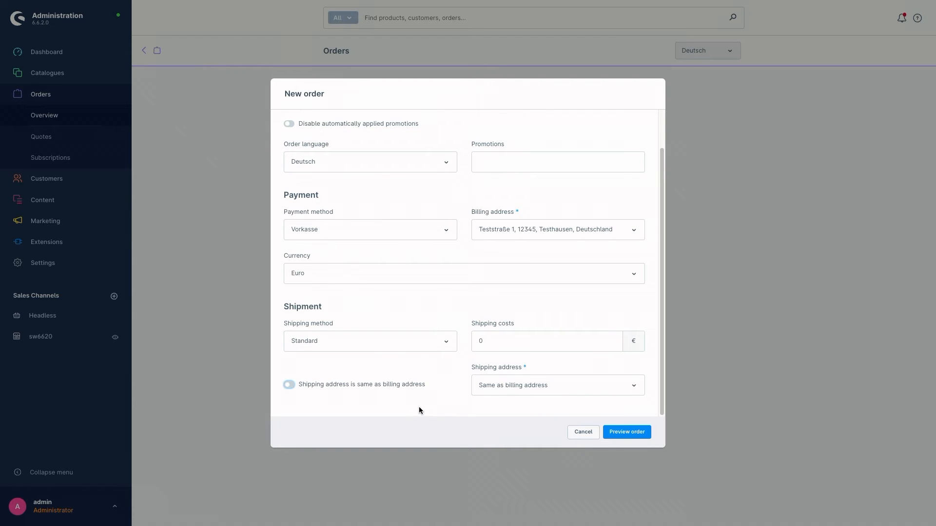
# - Look over the order options once more and open the preview of the new order to review its items
pyautogui.scroll(2, 464, 337)
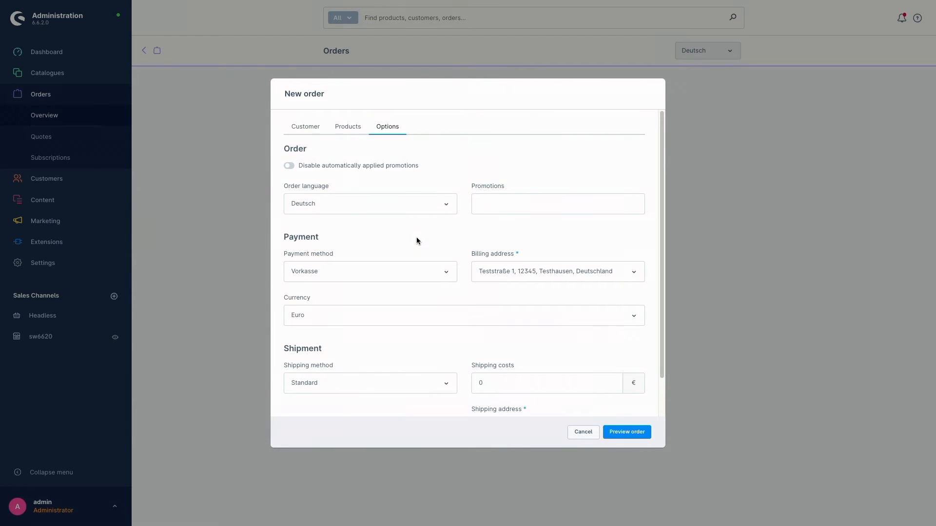
pyautogui.scroll(-2, 416, 240)
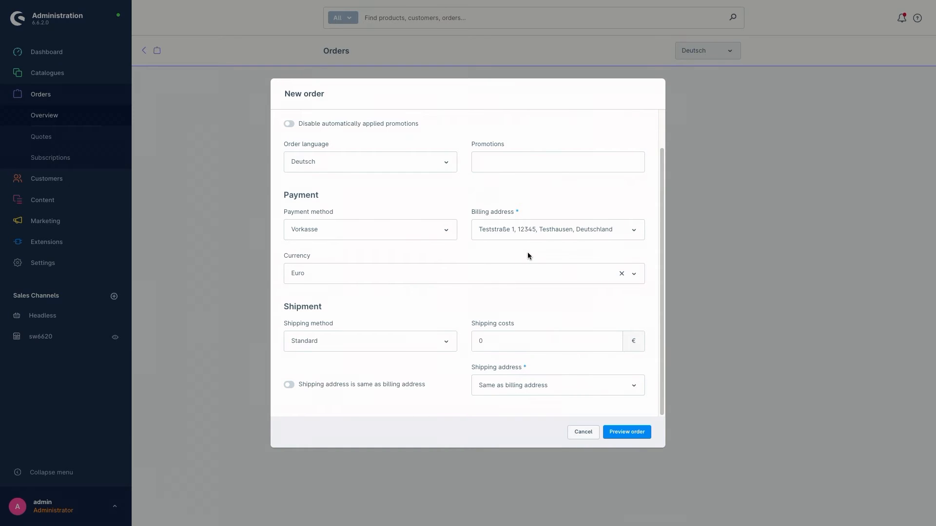
pyautogui.scroll(2, 528, 251)
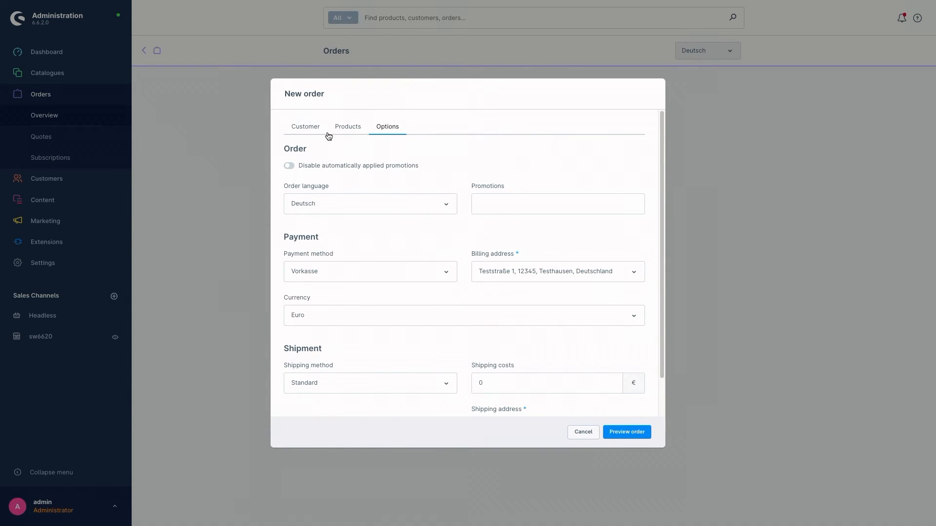
pyautogui.click(640, 435)
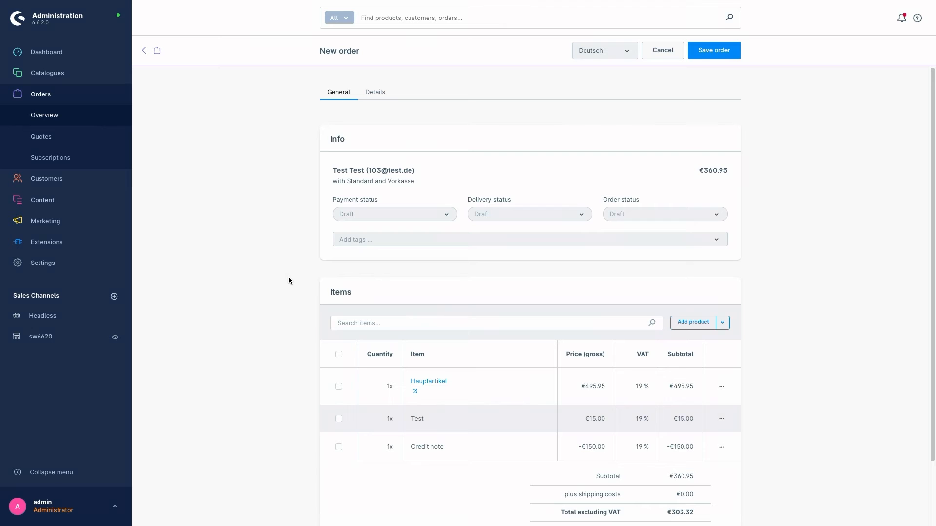
pyautogui.scroll(-1, 295, 278)
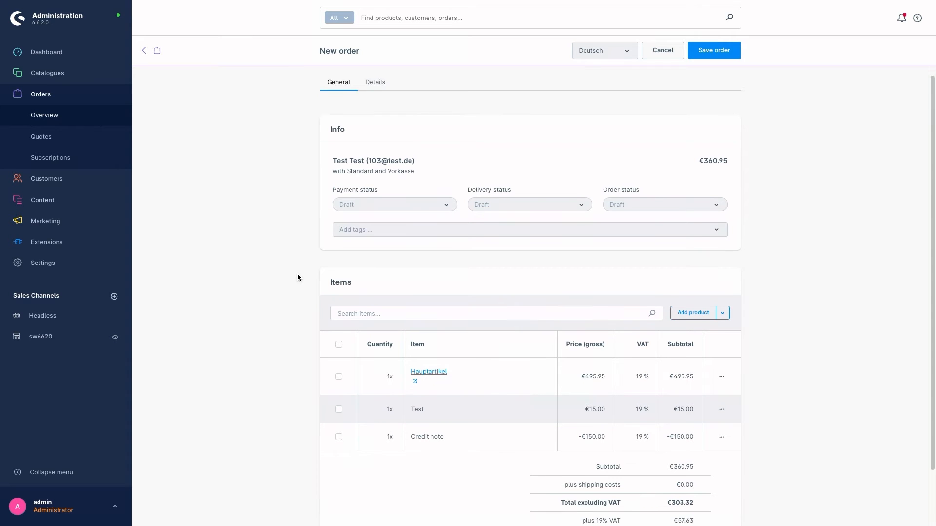
# - Review the new order's status fields, item list and totals before saving
pyautogui.scroll(-1, 305, 238)
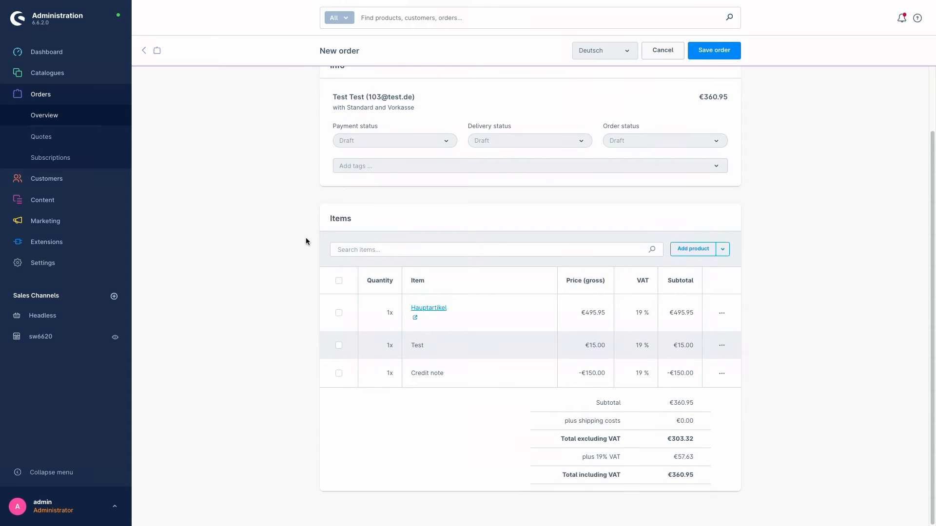
pyautogui.scroll(2, 311, 218)
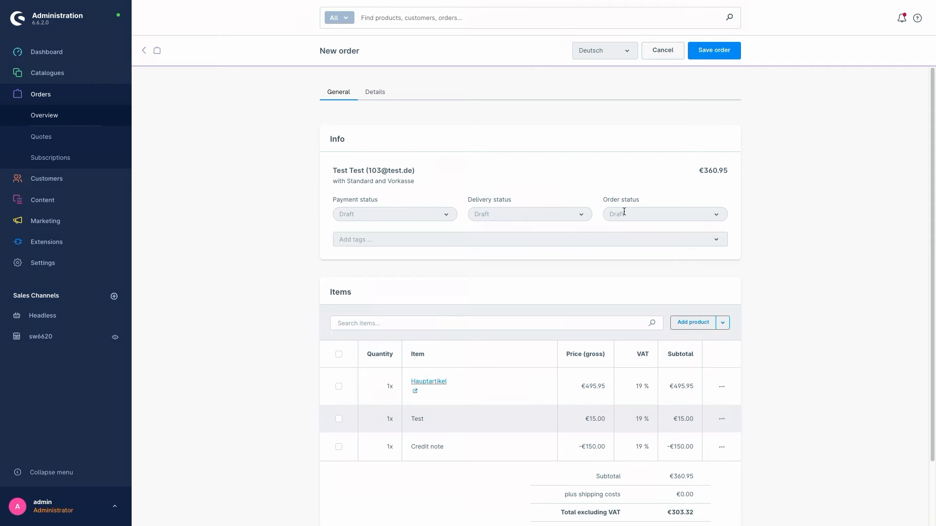
pyautogui.scroll(-1, 407, 256)
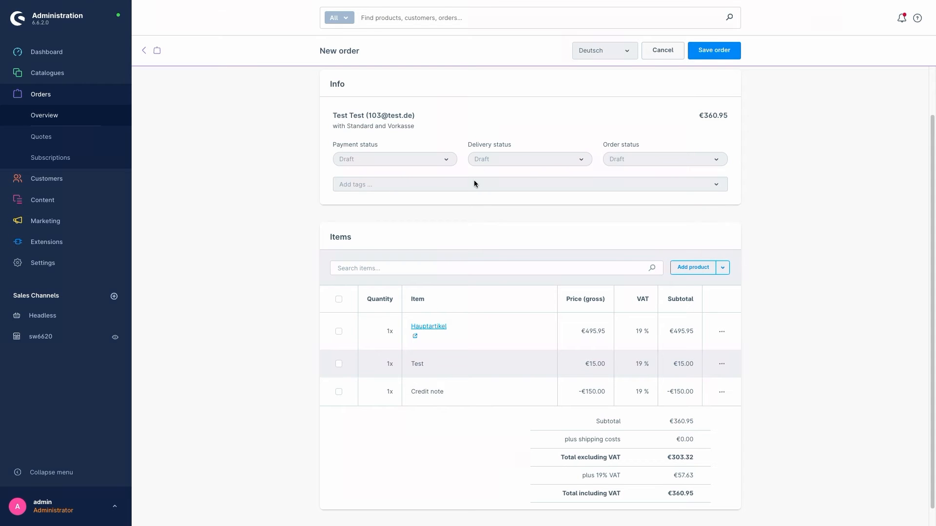
pyautogui.scroll(-1, 453, 201)
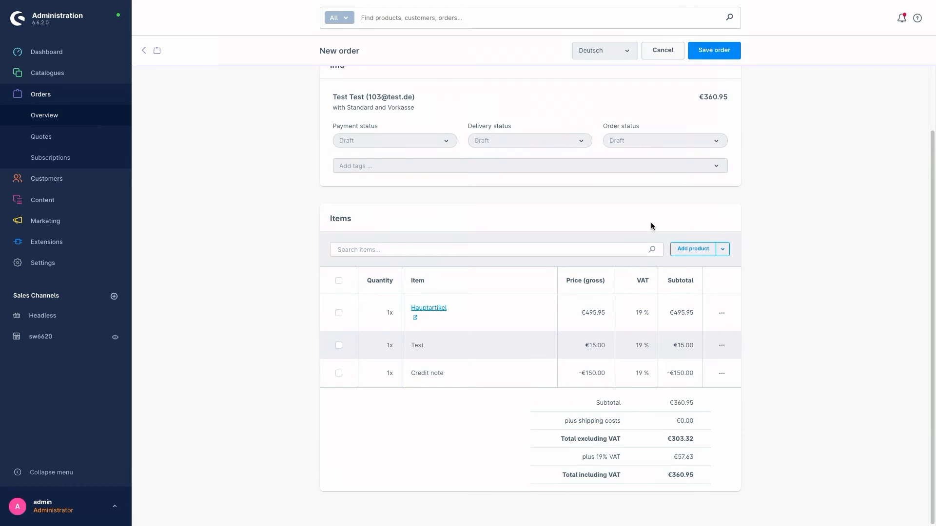
pyautogui.scroll(2, 651, 226)
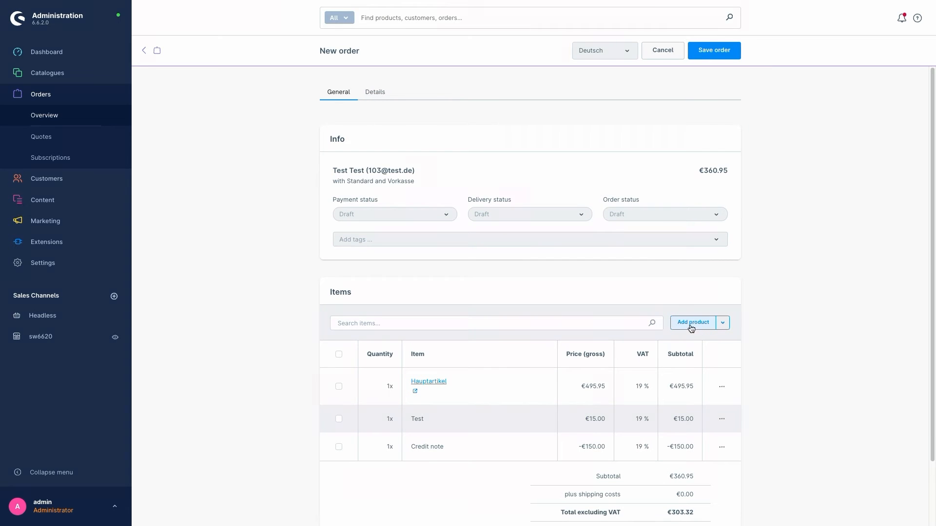
# - Check the new order's payment, shipping and order details, down to the promotion settings
pyautogui.click(371, 92)
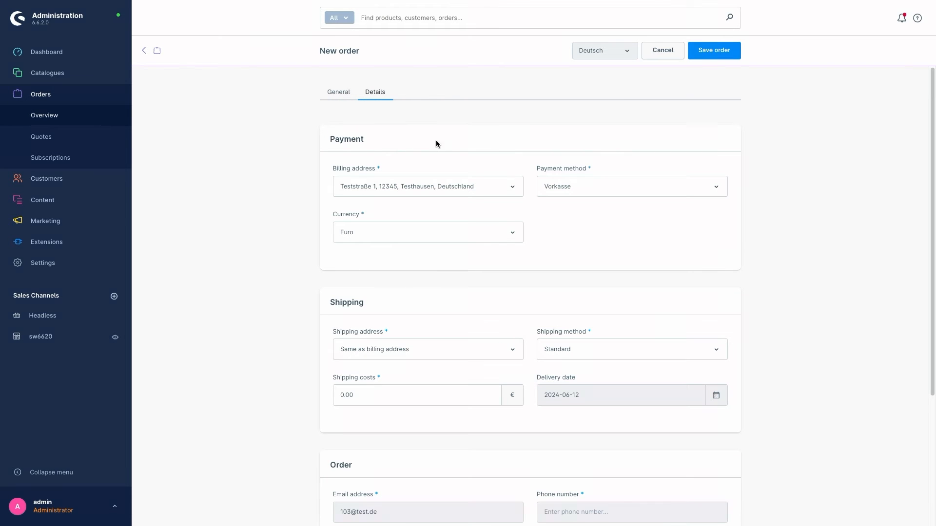
pyautogui.scroll(-3, 346, 313)
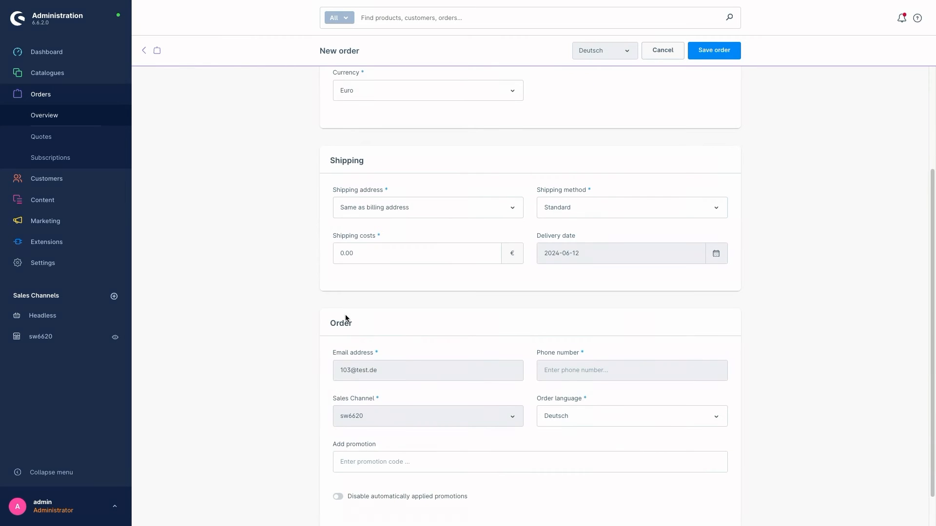
pyautogui.scroll(-1, 345, 321)
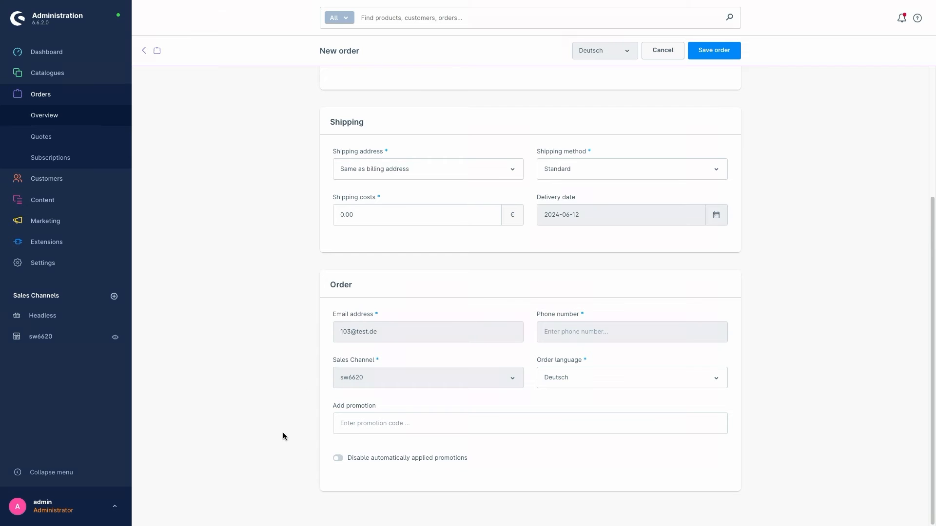
pyautogui.scroll(4, 291, 383)
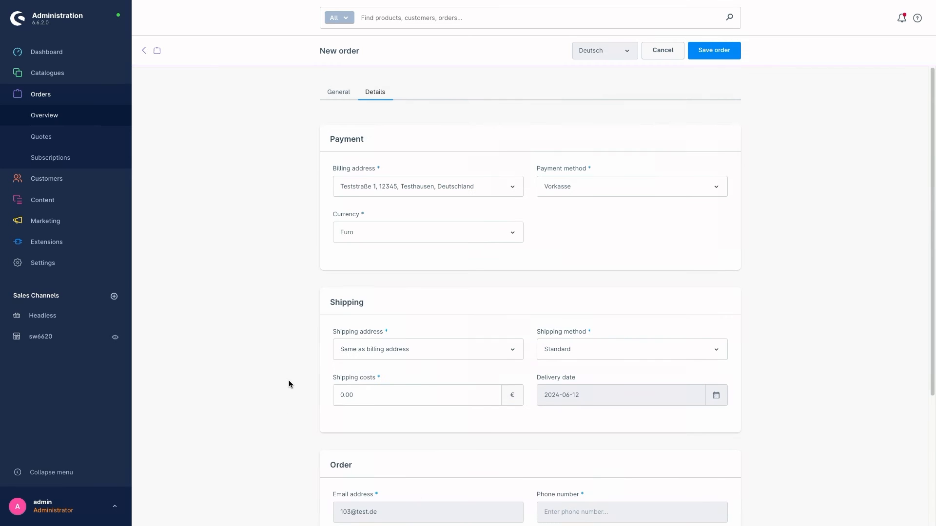
# - Return to the new order's general information and save the order
pyautogui.click(337, 92)
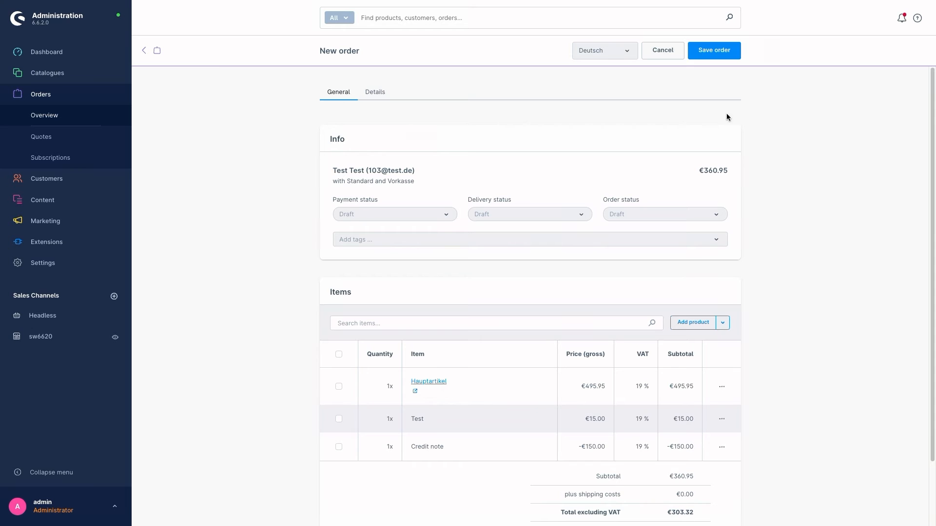
pyautogui.scroll(-1, 755, 141)
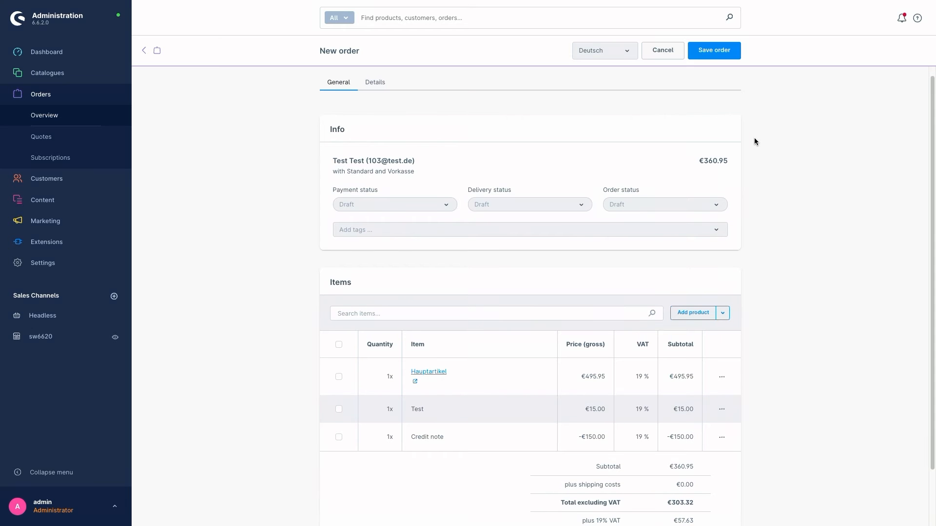
pyautogui.click(715, 52)
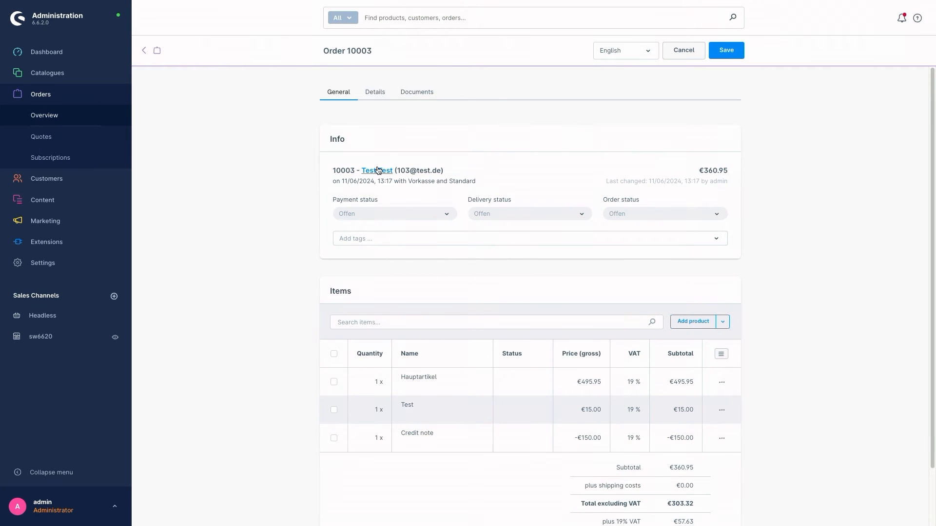
# - Open the saved order's documents, check which document types can be created, and close the selection without creating one
pyautogui.click(415, 97)
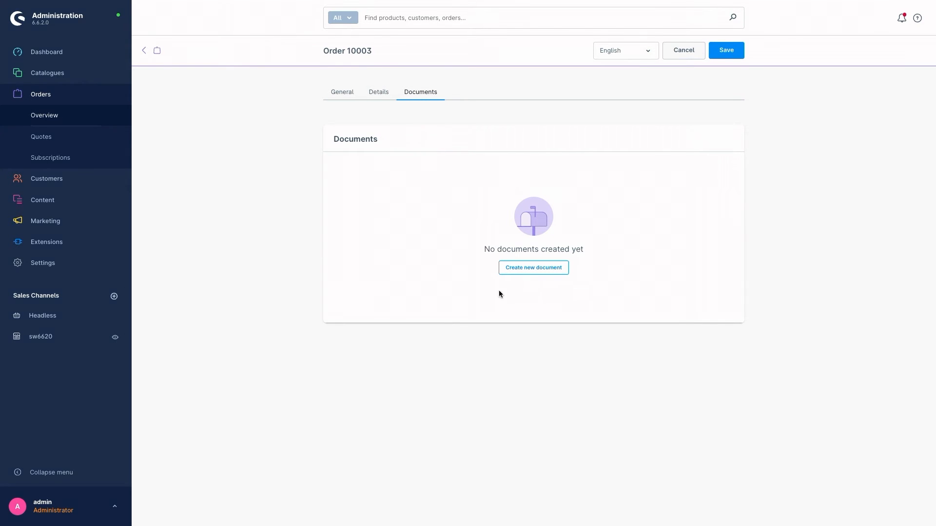
pyautogui.click(522, 272)
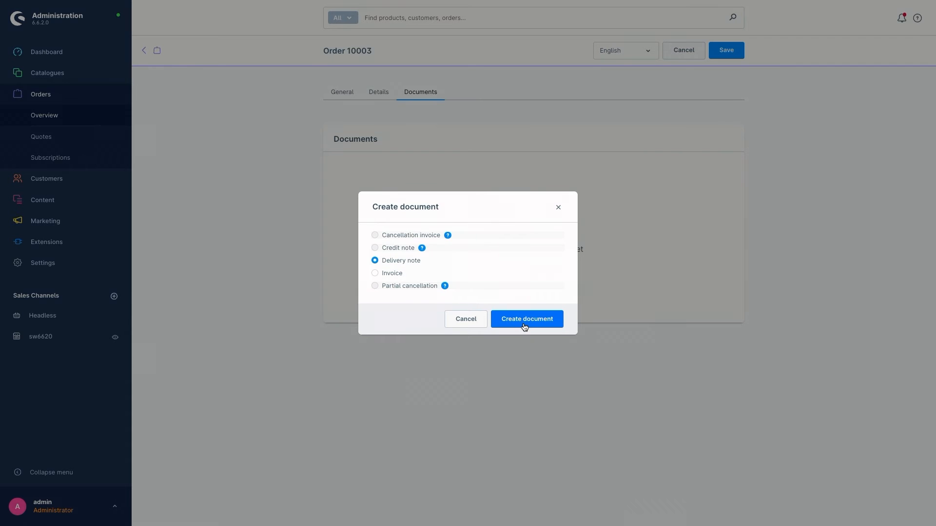
pyautogui.click(558, 207)
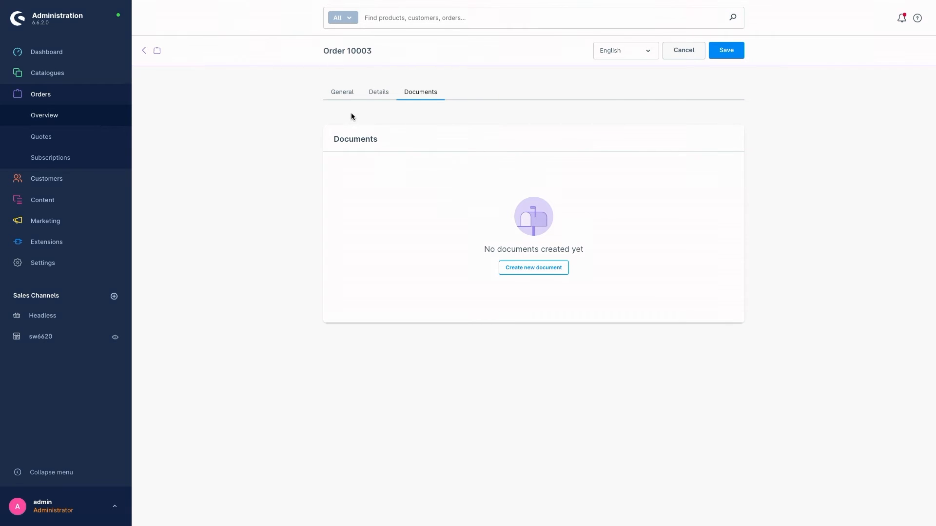
# - Examine the saved order's general information and the actions available for the Hauptartikel item
pyautogui.click(341, 93)
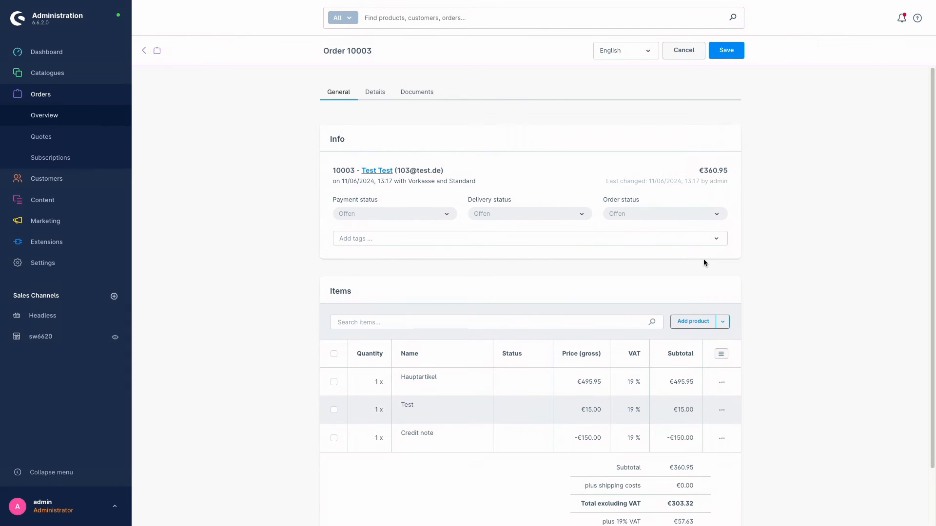
pyautogui.scroll(-1, 764, 368)
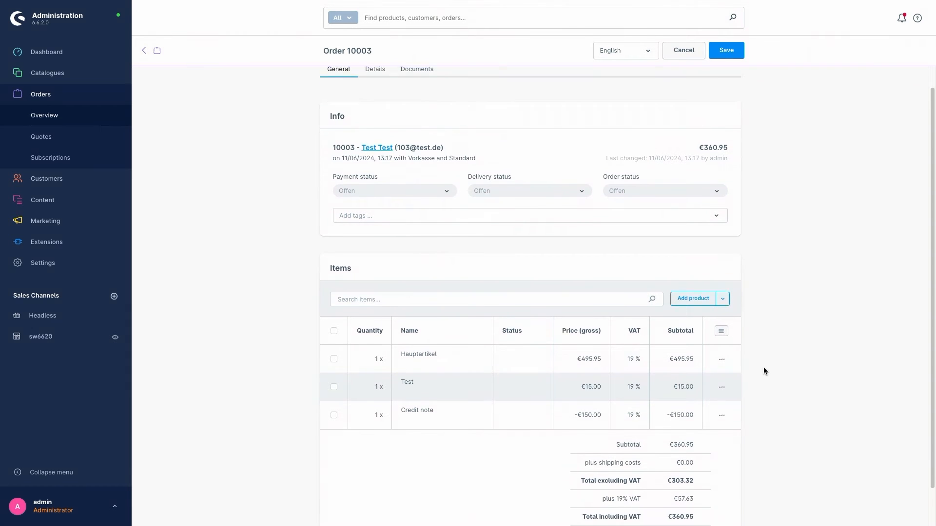
pyautogui.click(722, 360)
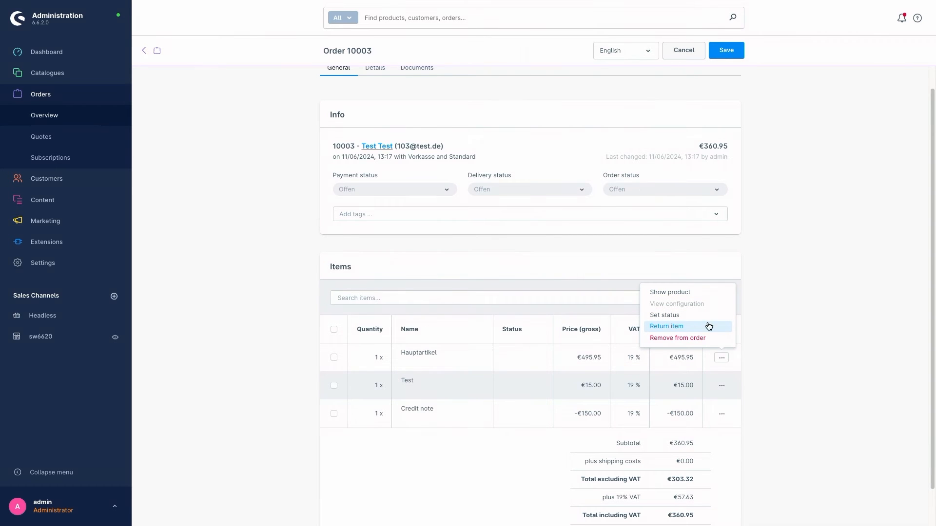
pyautogui.click(759, 326)
pyautogui.scroll(1, 759, 326)
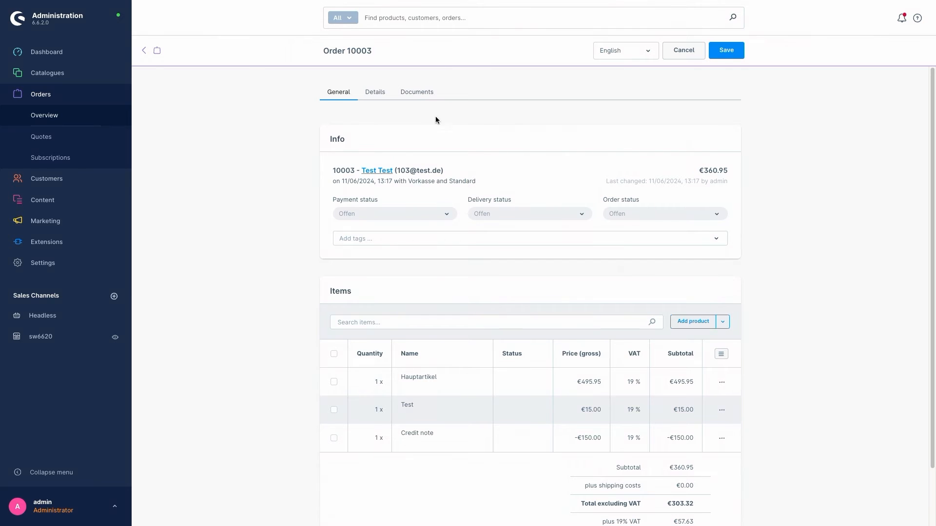
# - Set the order status to In Progress in the order details, with sending an email to the customer switched off
pyautogui.click(374, 94)
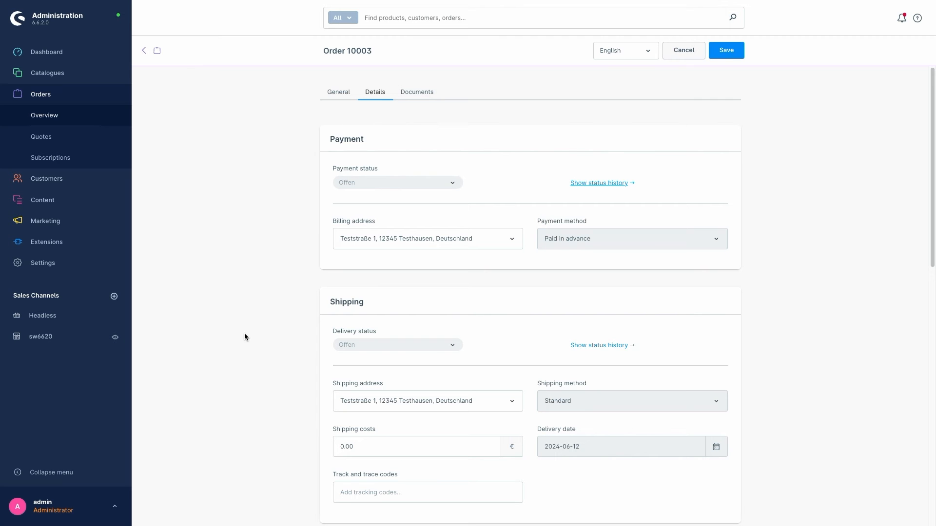
pyautogui.scroll(-1, 265, 324)
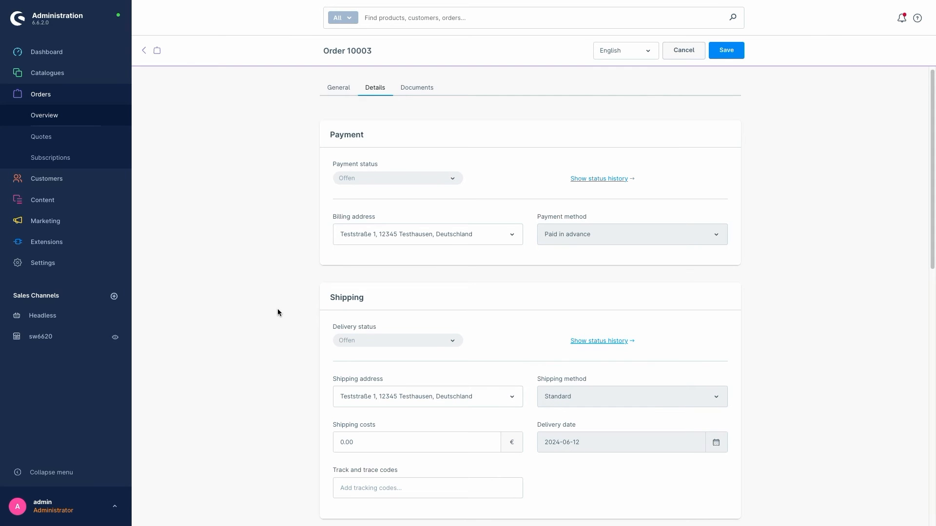
pyautogui.scroll(-5, 300, 309)
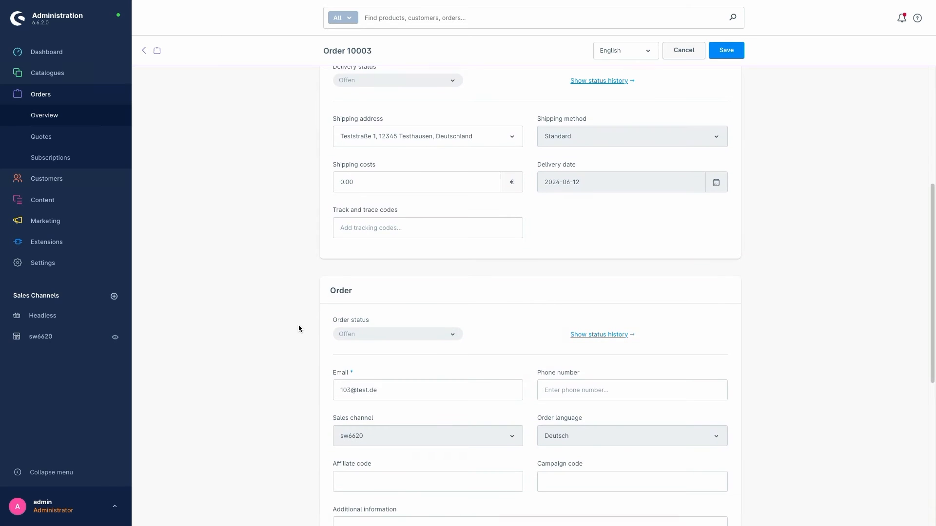
pyautogui.scroll(-3, 291, 318)
pyautogui.click(381, 159)
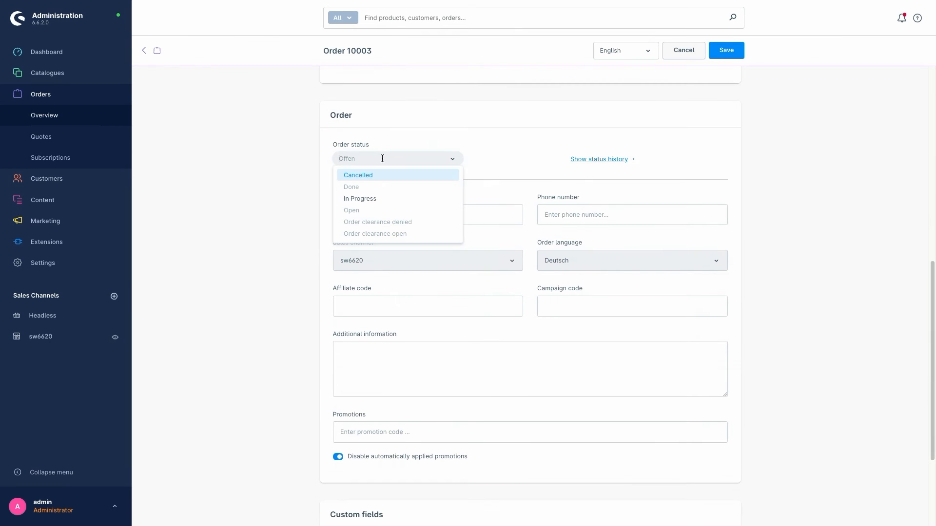
pyautogui.click(375, 201)
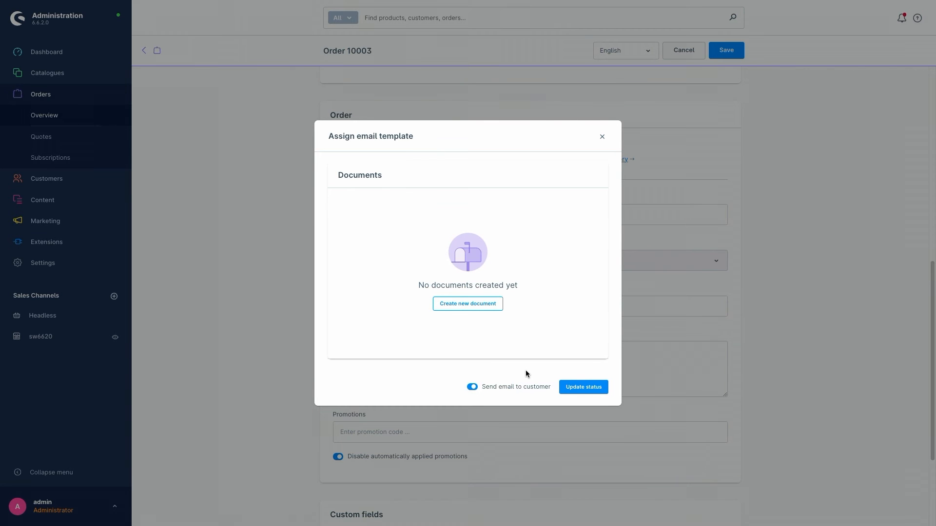
pyautogui.click(472, 387)
pyautogui.click(599, 389)
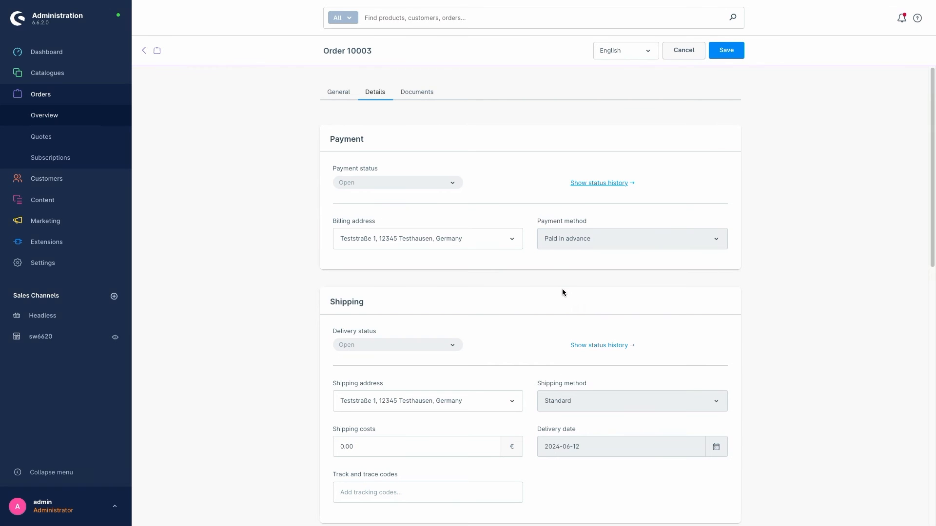
# - Check the updated order status in both the order details and the general information
pyautogui.scroll(-7, 525, 287)
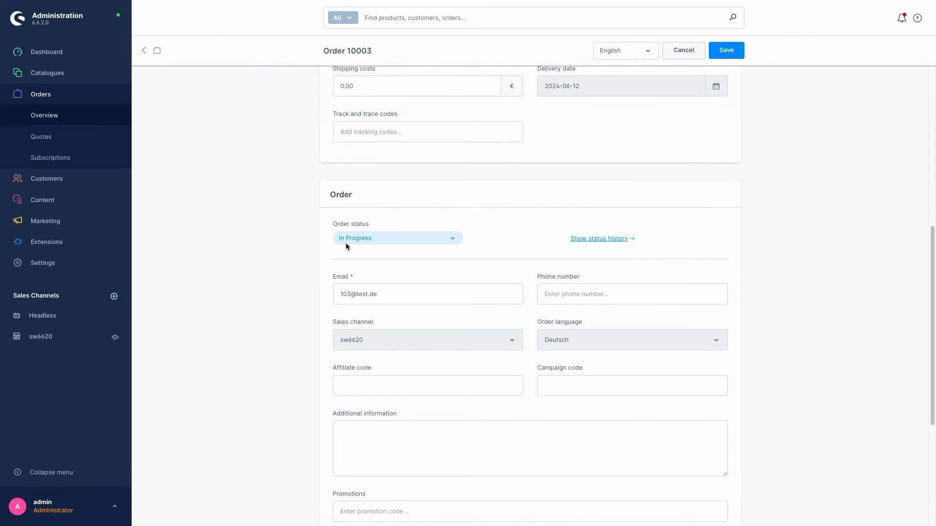
pyautogui.scroll(7, 496, 232)
pyautogui.click(345, 96)
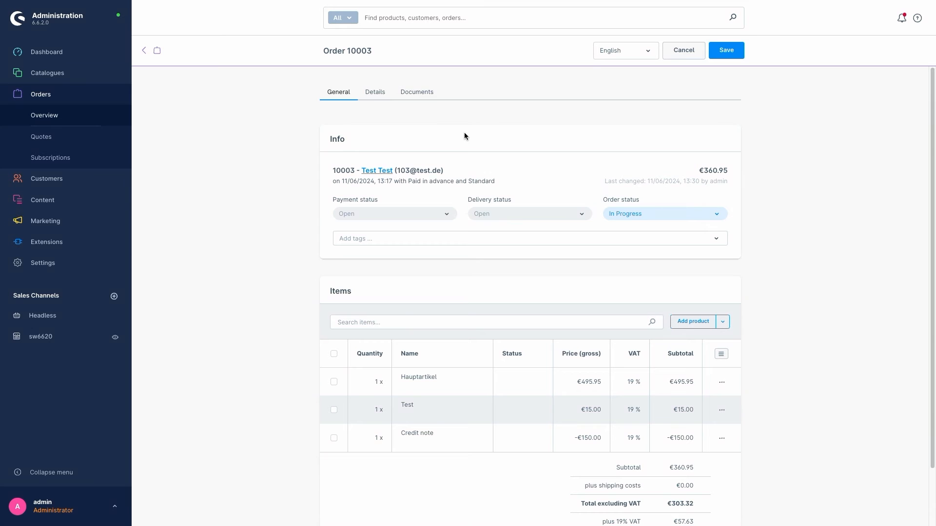
# - Create an invoice document for the order, keeping the suggested number and the date 2024-06-11
pyautogui.click(419, 98)
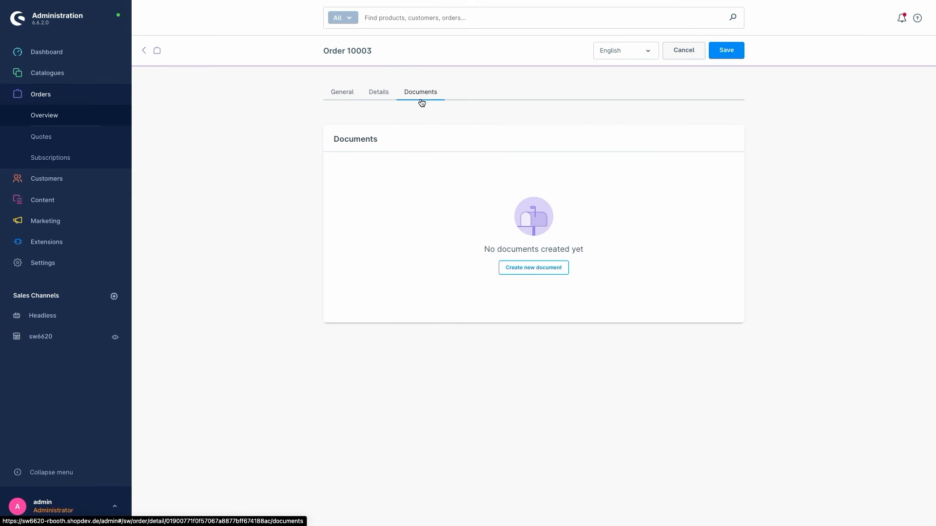
pyautogui.click(539, 275)
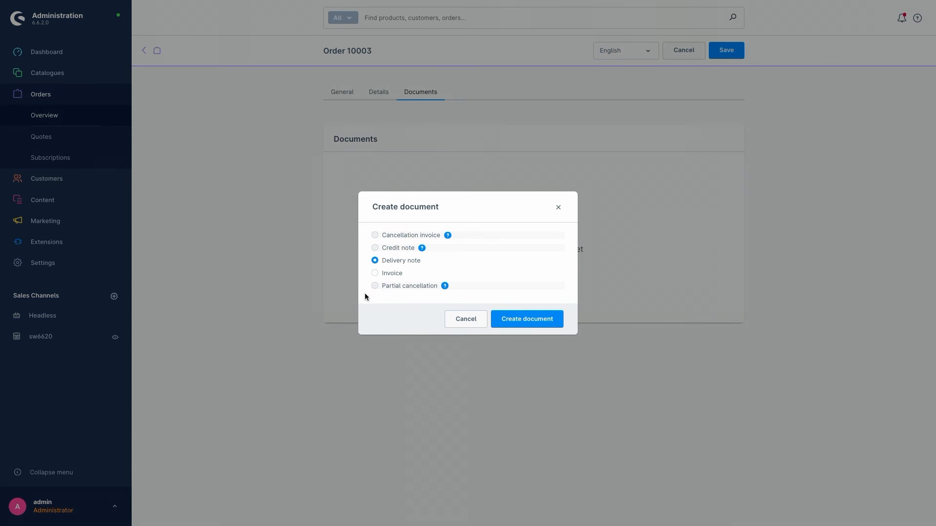
pyautogui.click(375, 273)
pyautogui.click(530, 323)
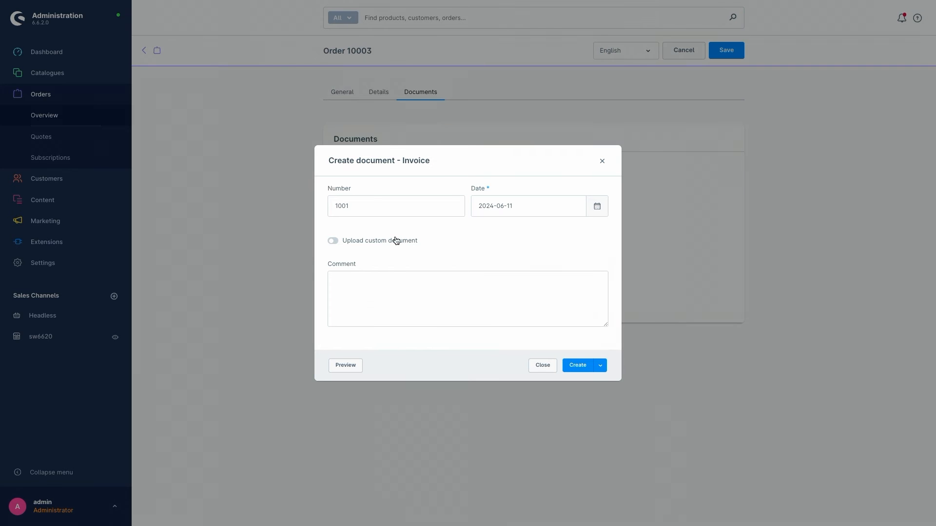
pyautogui.click(363, 208)
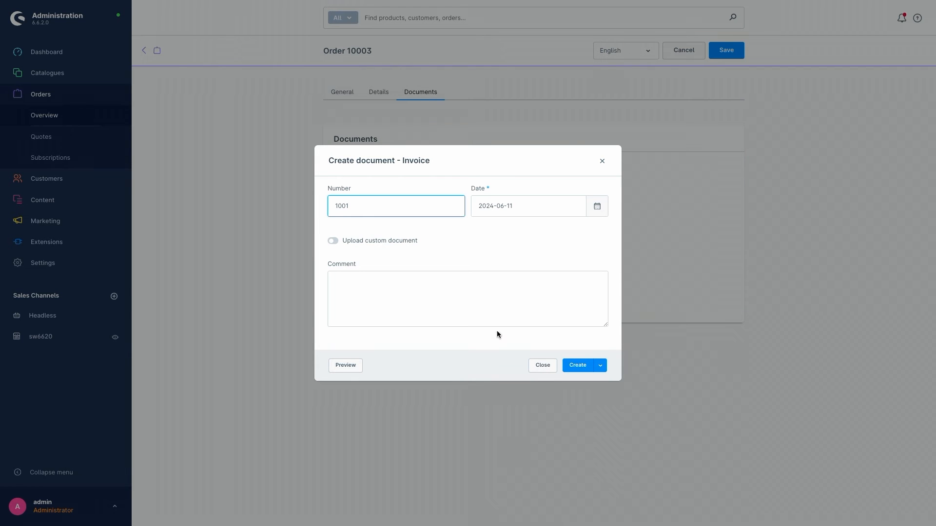
pyautogui.click(584, 369)
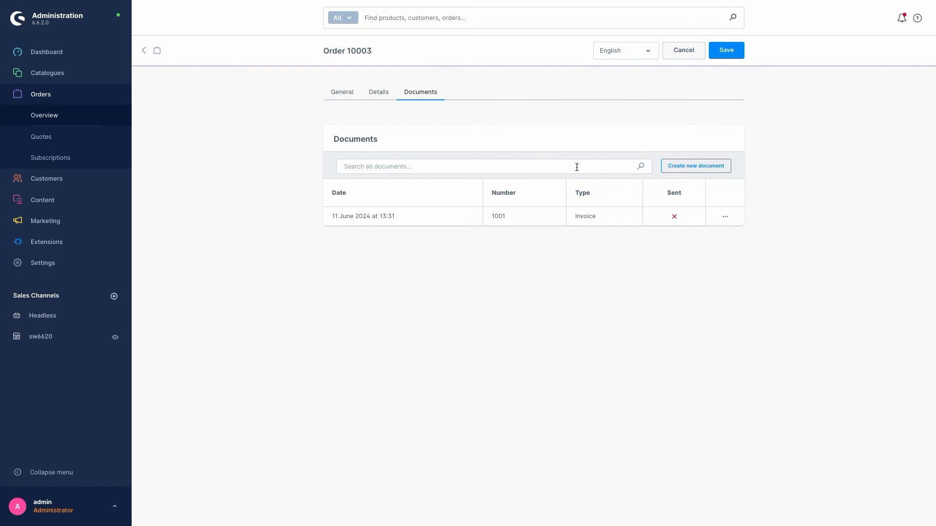
# - Set the payment status to Paid in the order's general information, with sending an email to the customer switched off
pyautogui.click(341, 93)
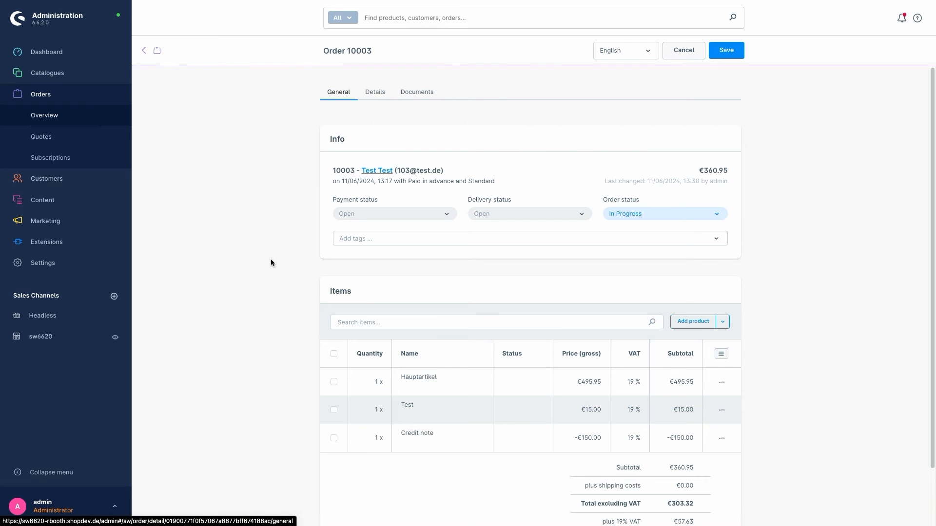
pyautogui.click(363, 213)
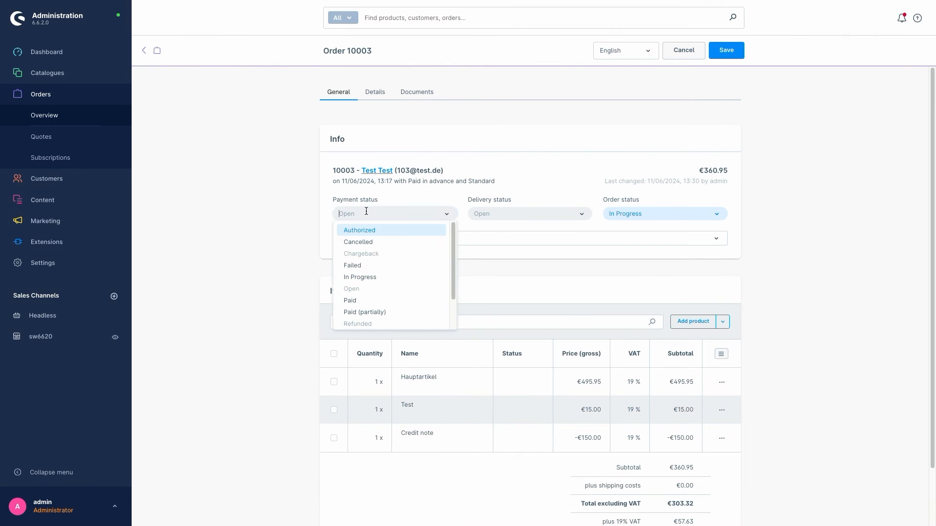
pyautogui.click(379, 300)
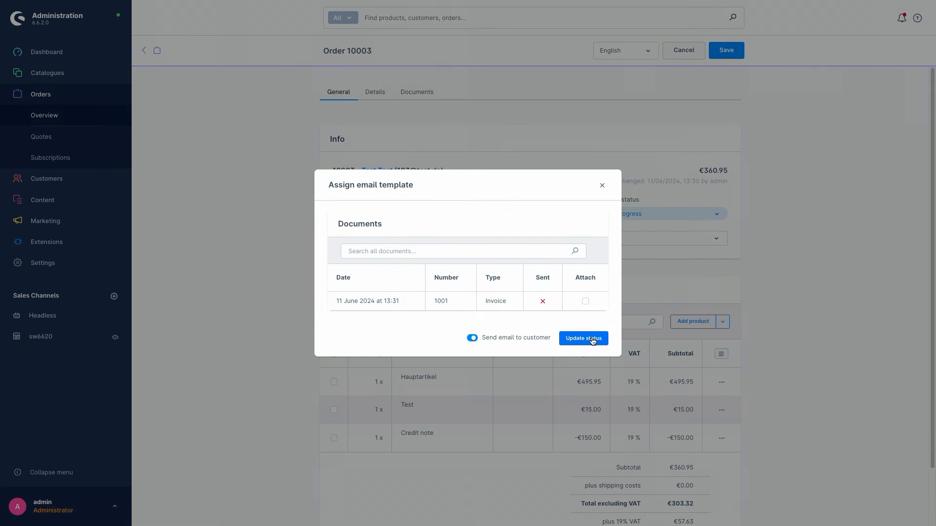
pyautogui.click(471, 338)
pyautogui.click(572, 343)
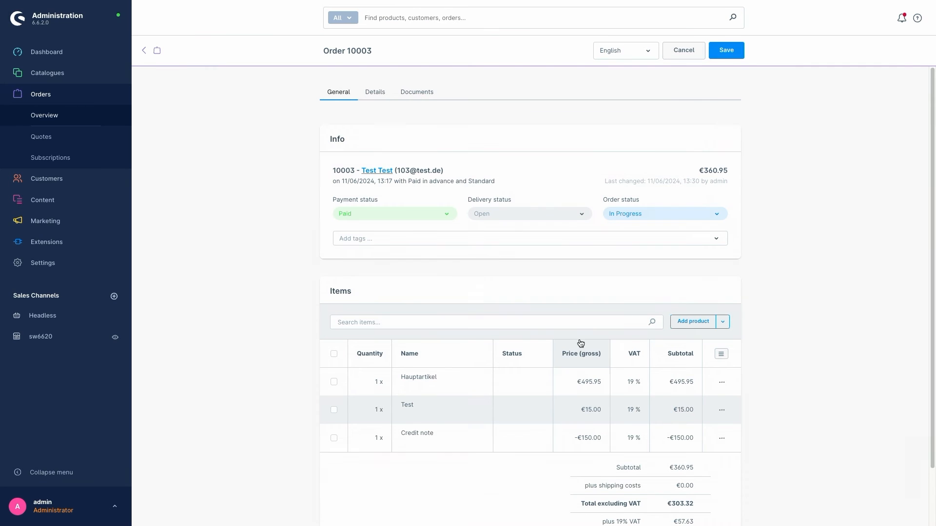
# - Set the delivery status to Shipped, with sending an email to the customer switched off
pyautogui.click(493, 211)
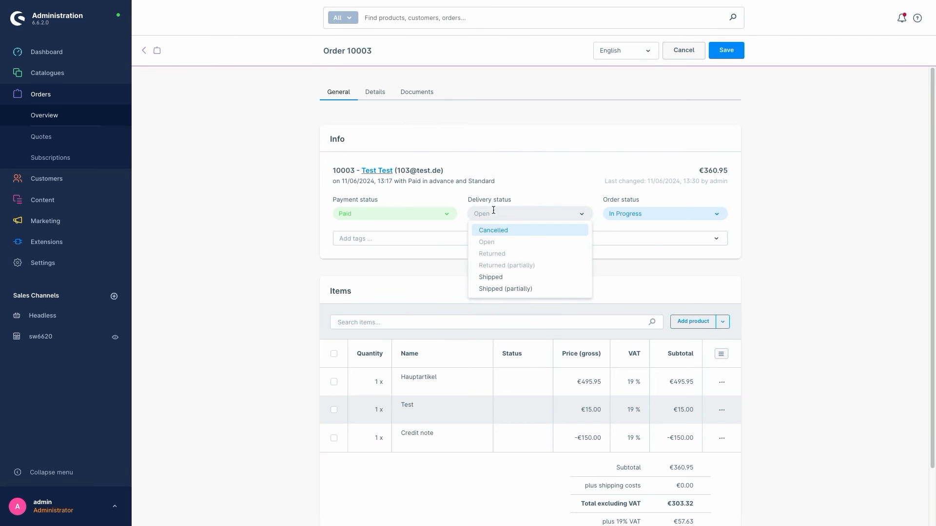
pyautogui.click(516, 277)
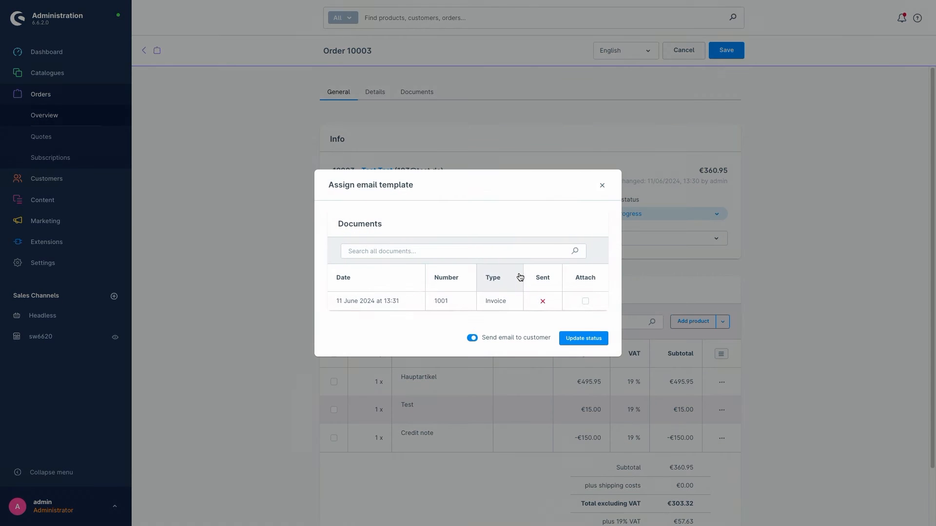
pyautogui.click(473, 338)
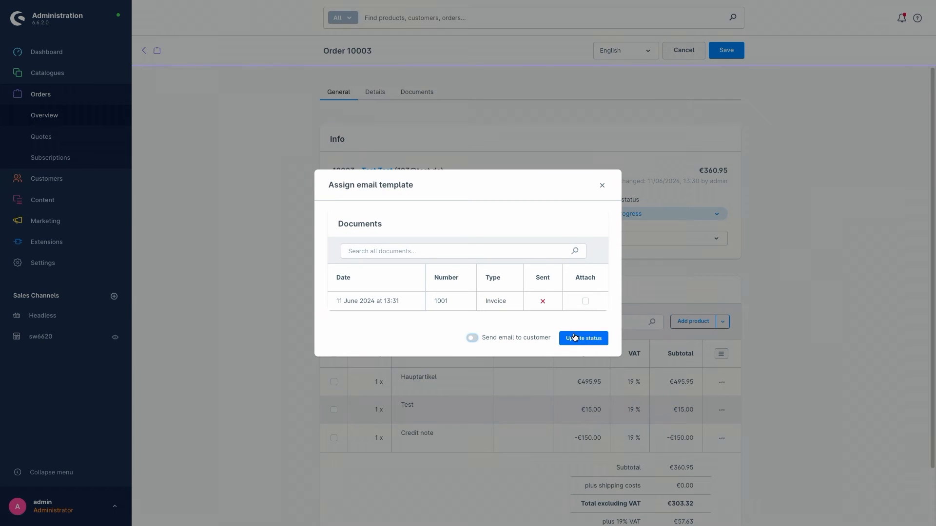
pyautogui.click(574, 337)
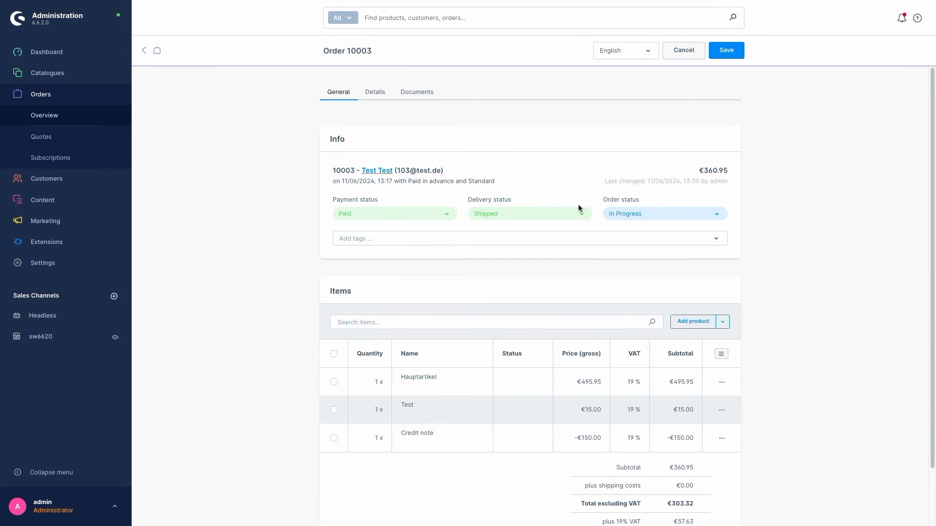
# - Set the order status to Done, attaching the invoice and keeping the email to the customer switched on
pyautogui.click(642, 214)
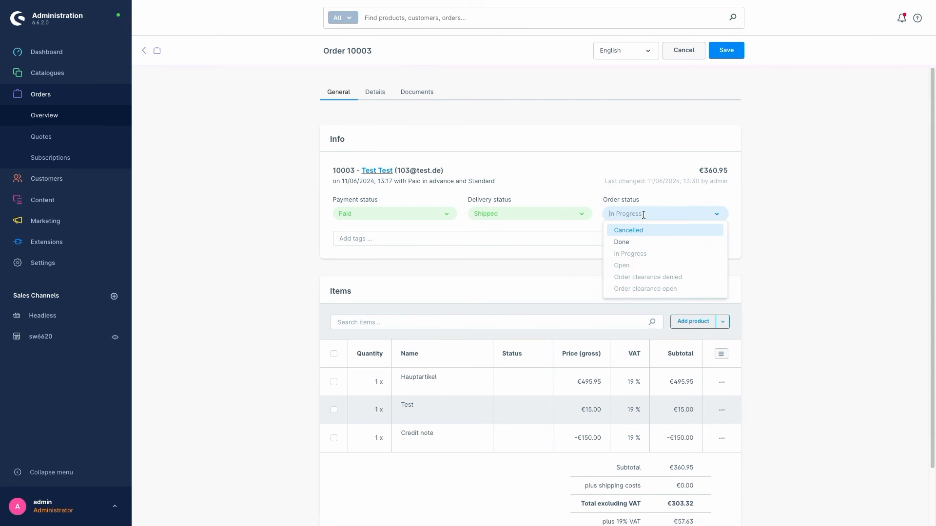
pyautogui.click(641, 242)
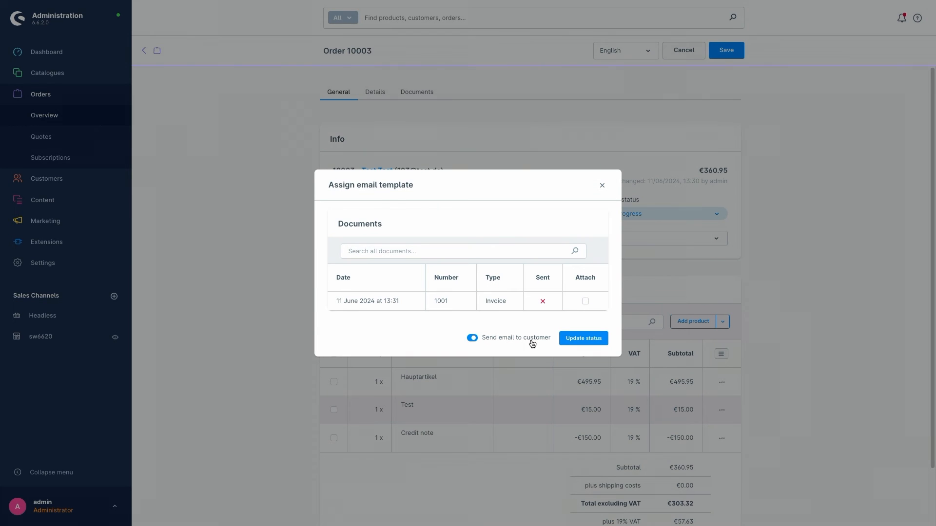
pyautogui.click(585, 302)
pyautogui.click(587, 302)
pyautogui.click(586, 302)
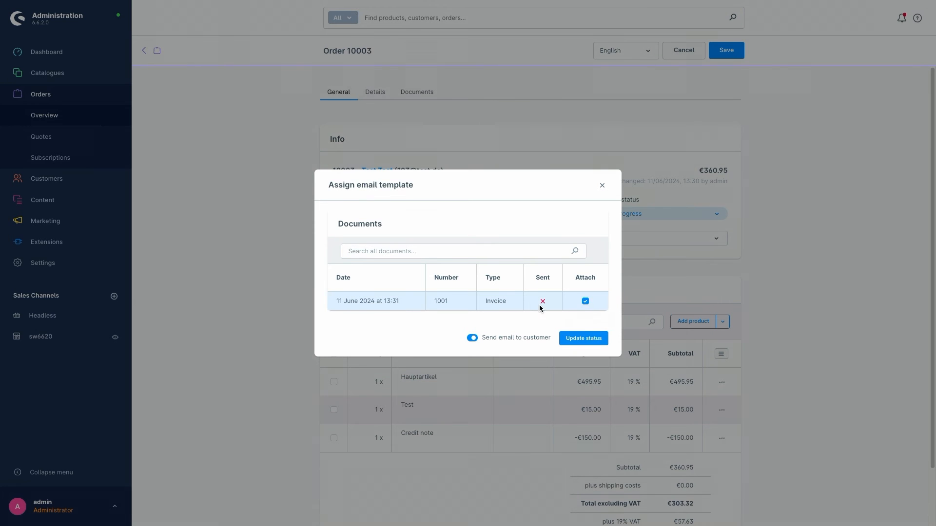
pyautogui.click(585, 339)
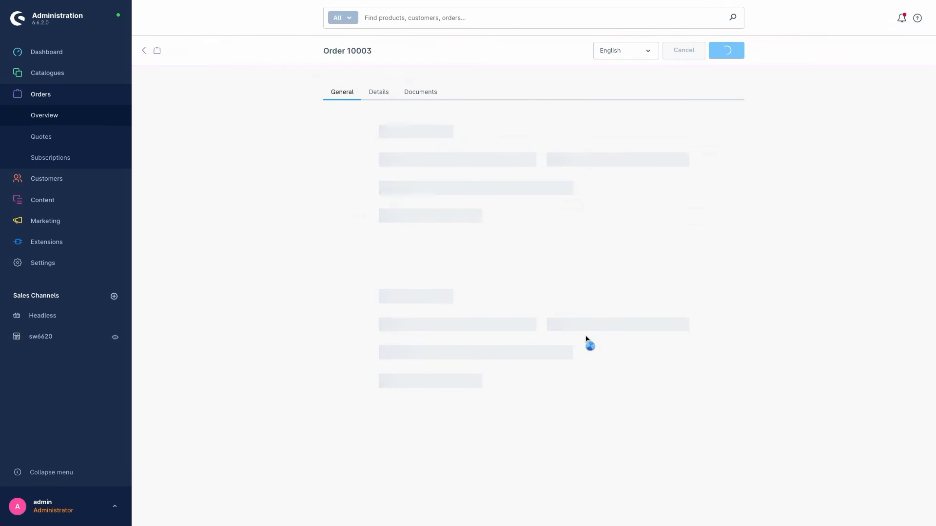
# - Check whether the invoice was sent and review the processed order's three statuses in the order overview
pyautogui.click(424, 97)
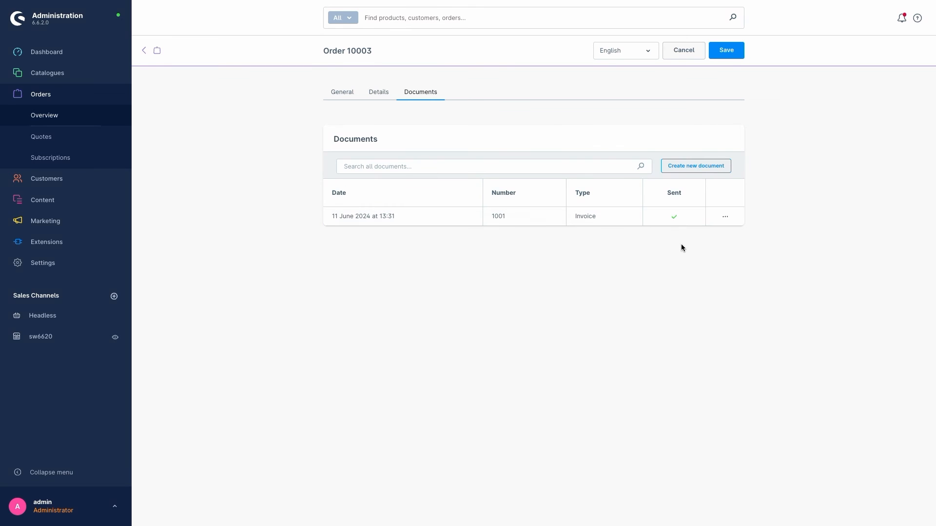
pyautogui.click(345, 96)
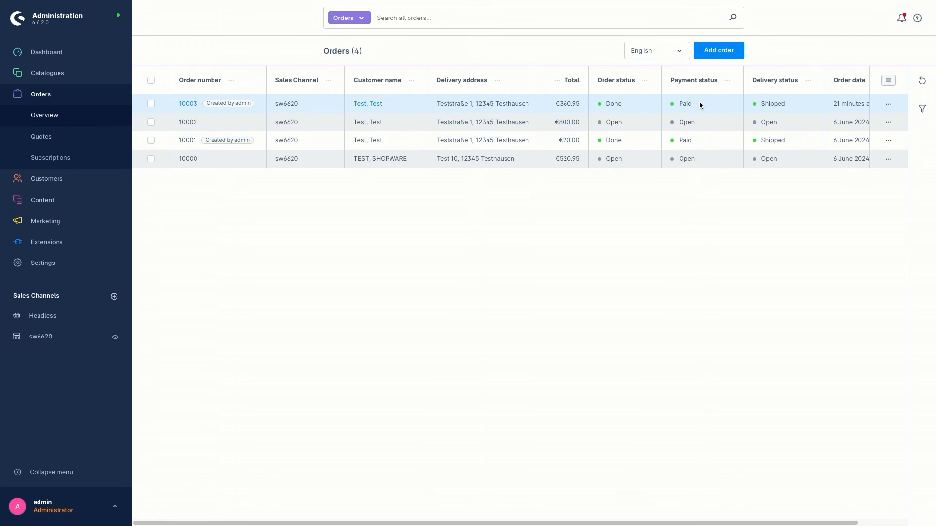
pyautogui.doubleClick(615, 104)
pyautogui.moveTo(663, 106); pyautogui.dragTo(779, 101)
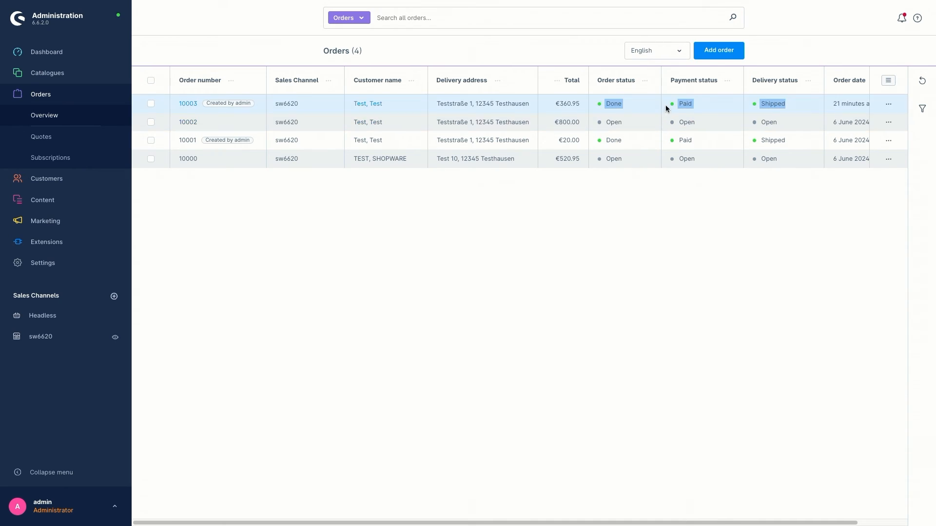
pyautogui.click(733, 102)
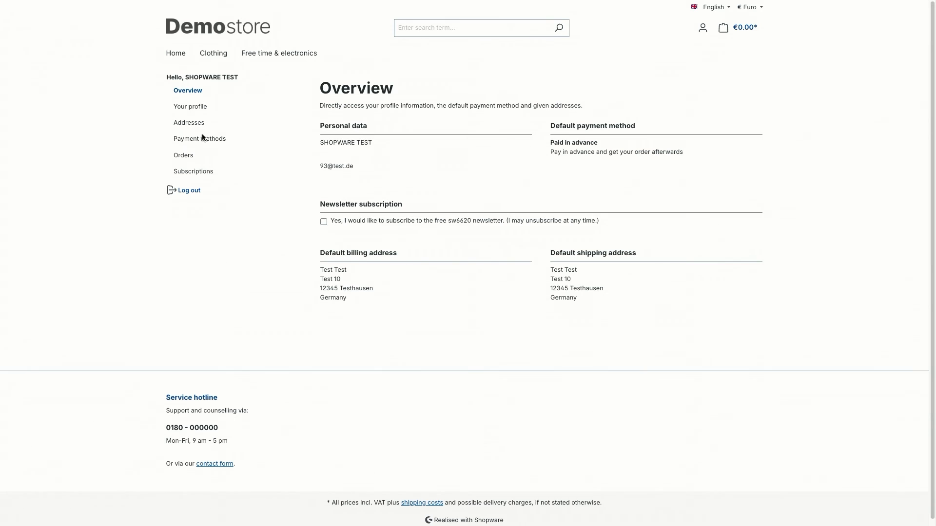
# - Review the profile, addresses, payment methods, orders and subscriptions of the customer account in the Demostore storefront
pyautogui.click(194, 109)
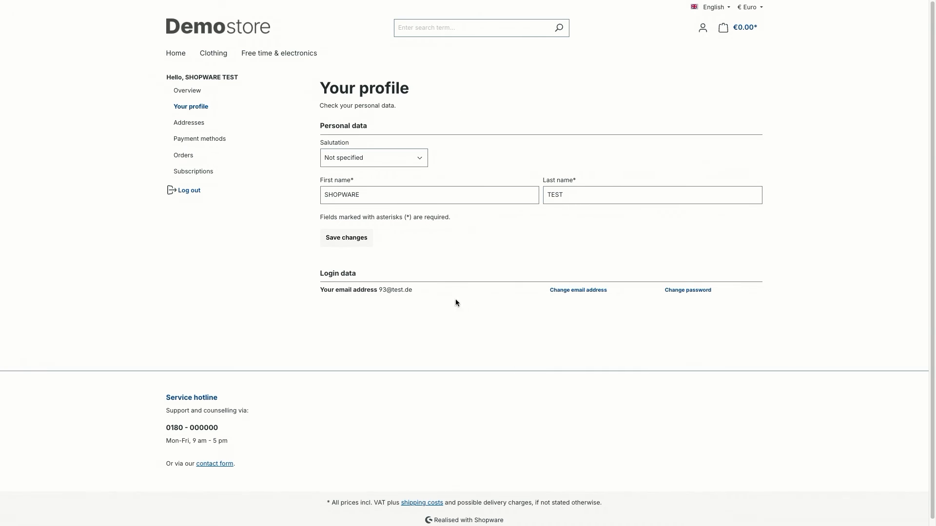
pyautogui.click(204, 123)
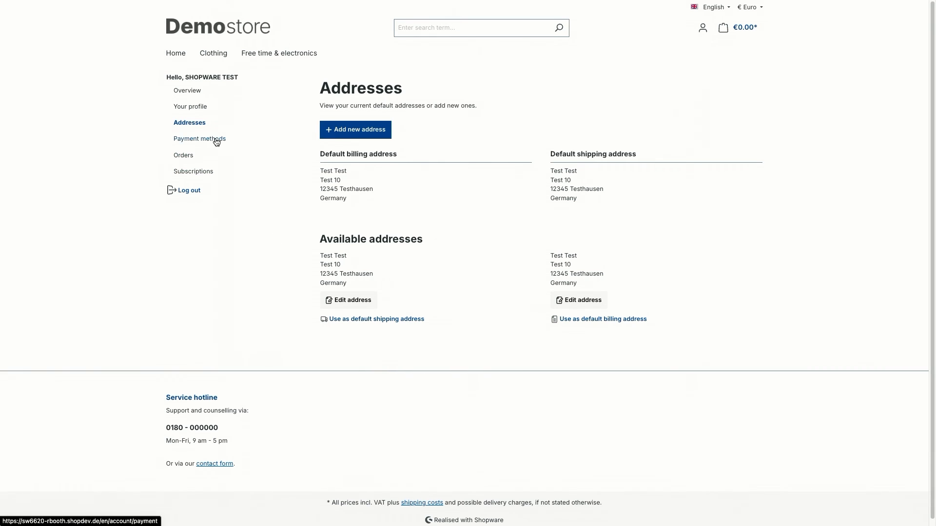
pyautogui.click(216, 141)
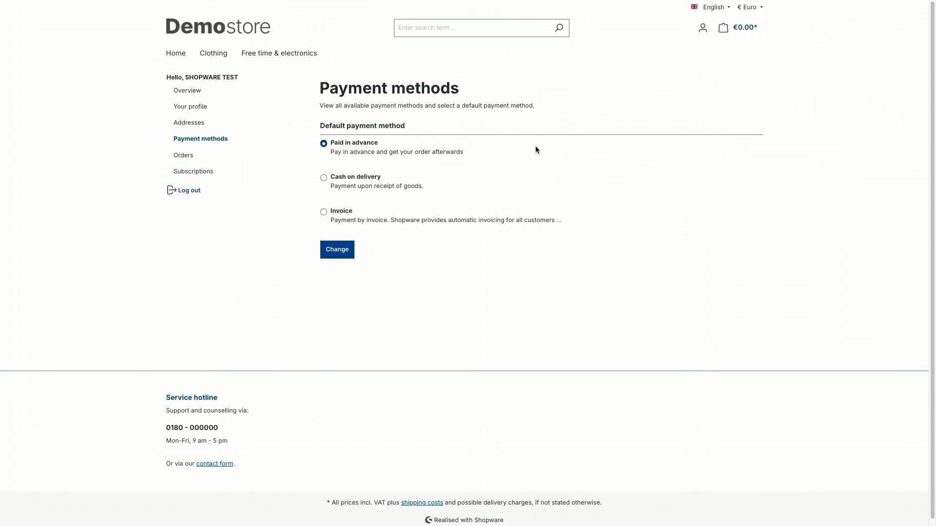
pyautogui.click(184, 156)
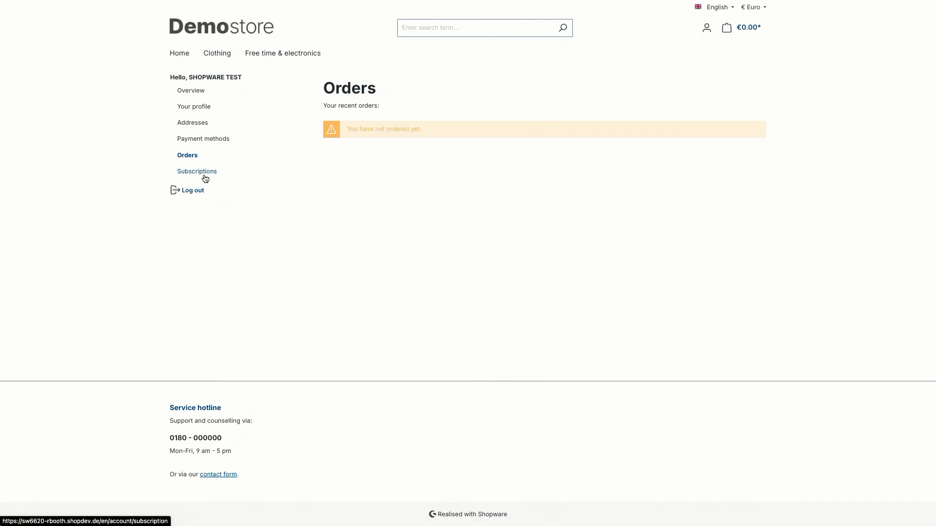
pyautogui.click(205, 177)
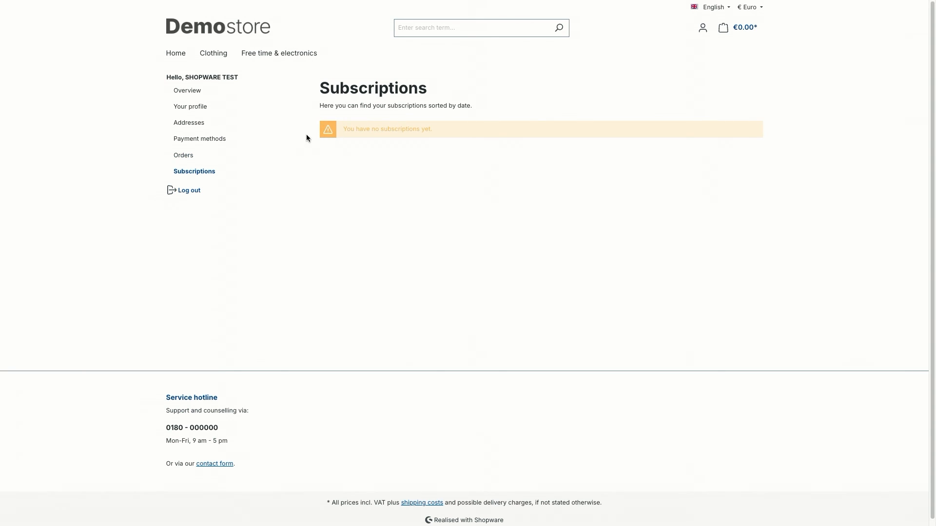
# - Find Main product with advanced prices under Free time & electronics and add one to the shopping cart
pyautogui.click(213, 62)
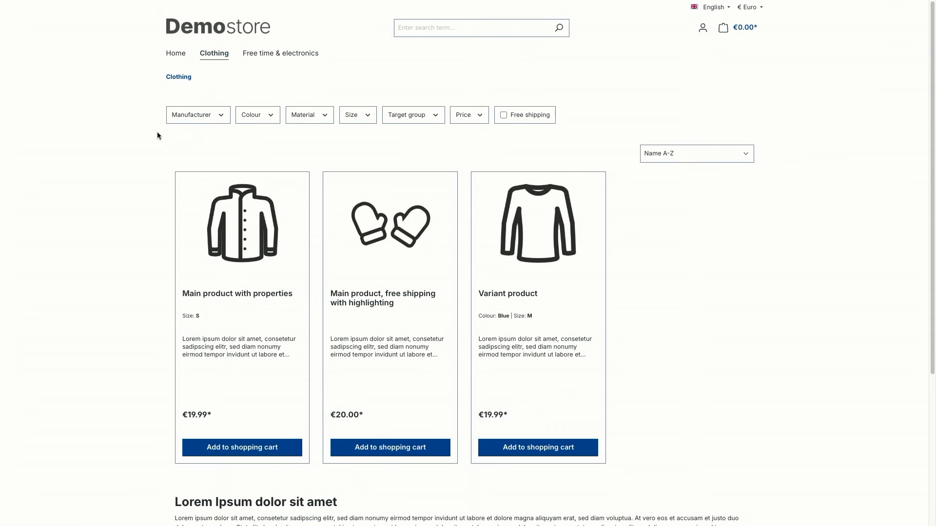
pyautogui.click(291, 56)
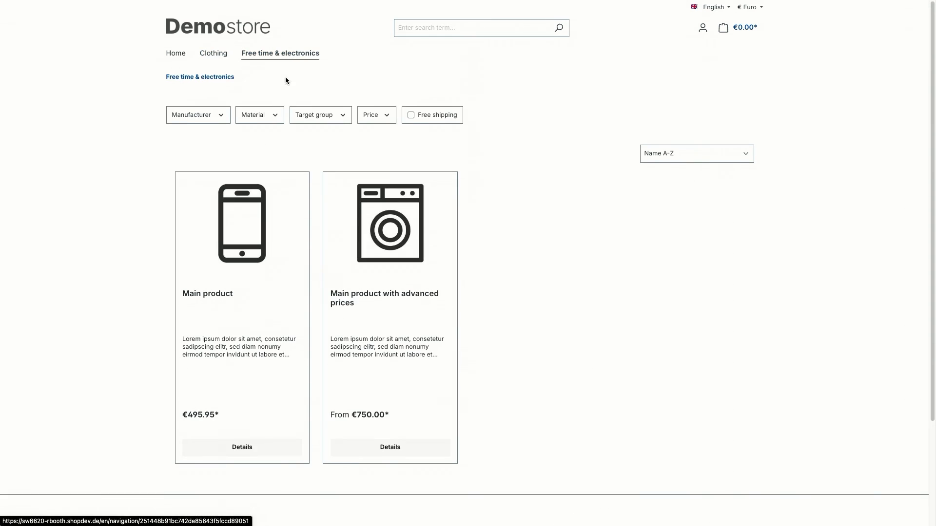
pyautogui.click(376, 230)
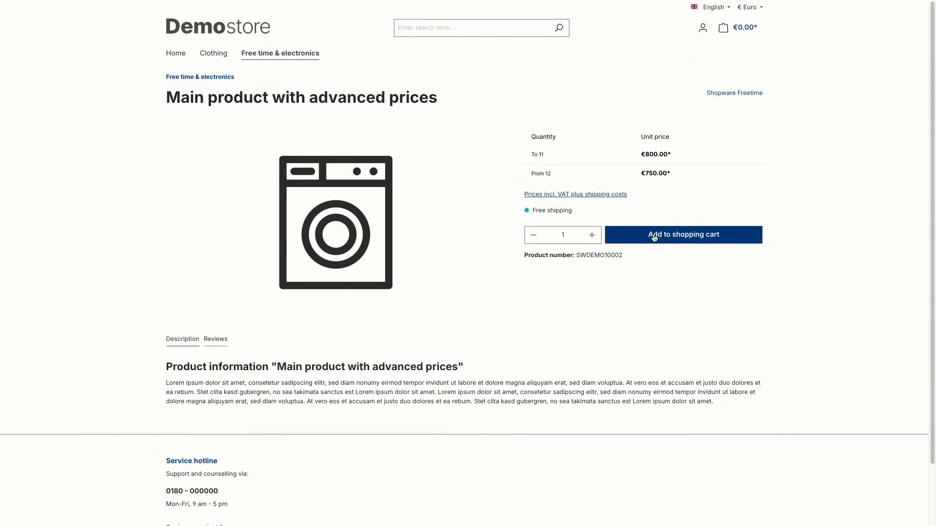
pyautogui.click(703, 240)
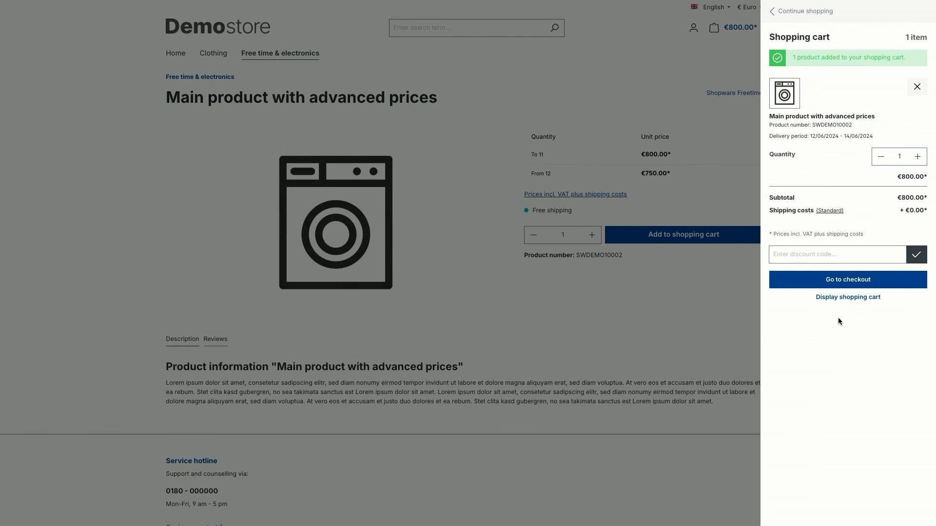
# - Display the full shopping cart and examine its shipping details and the field for adding products by number
pyautogui.click(831, 299)
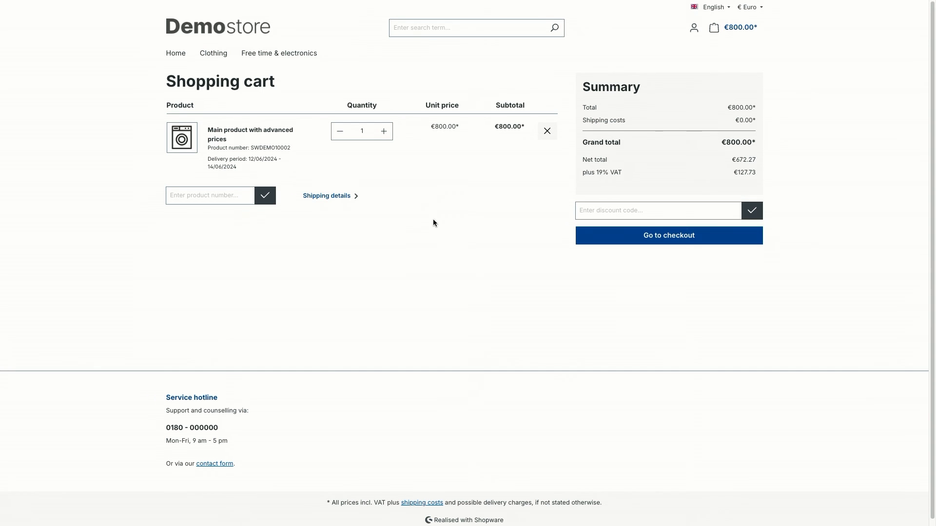
pyautogui.click(339, 198)
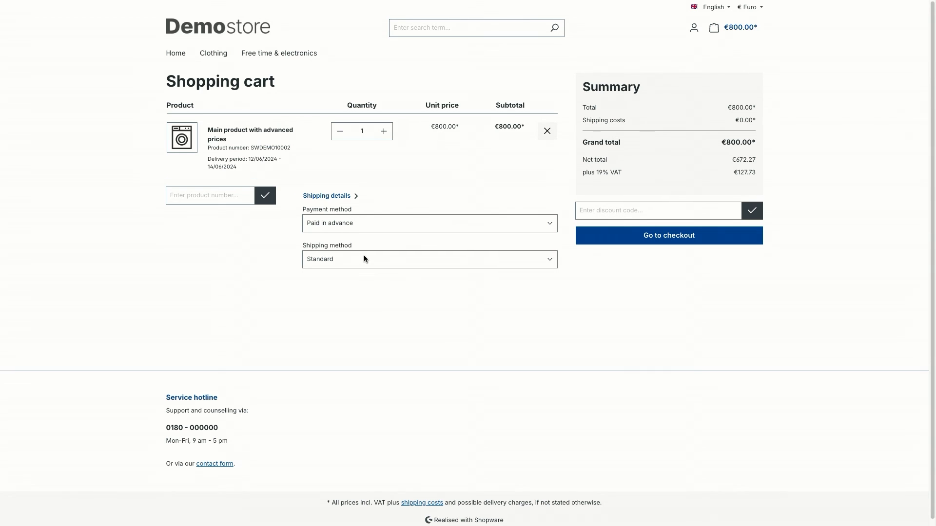
pyautogui.click(198, 201)
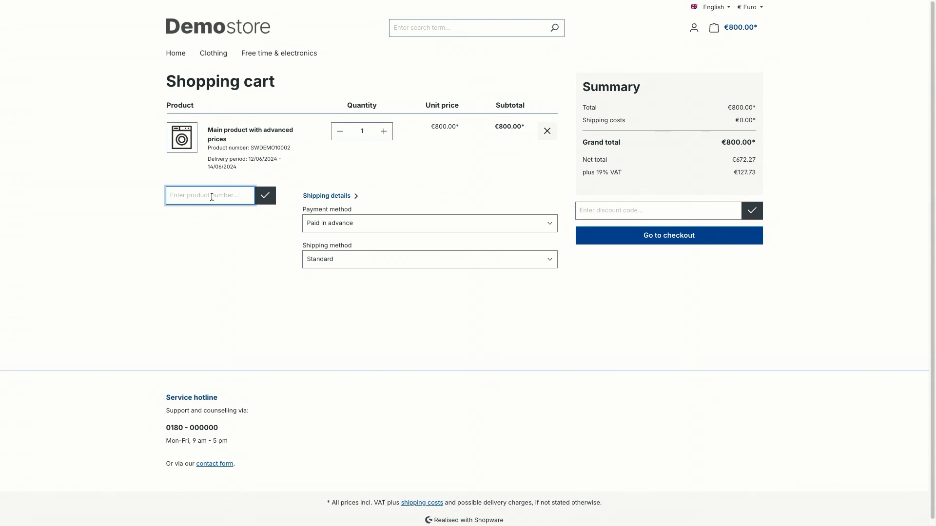
pyautogui.press('Return')
pyautogui.click(499, 291)
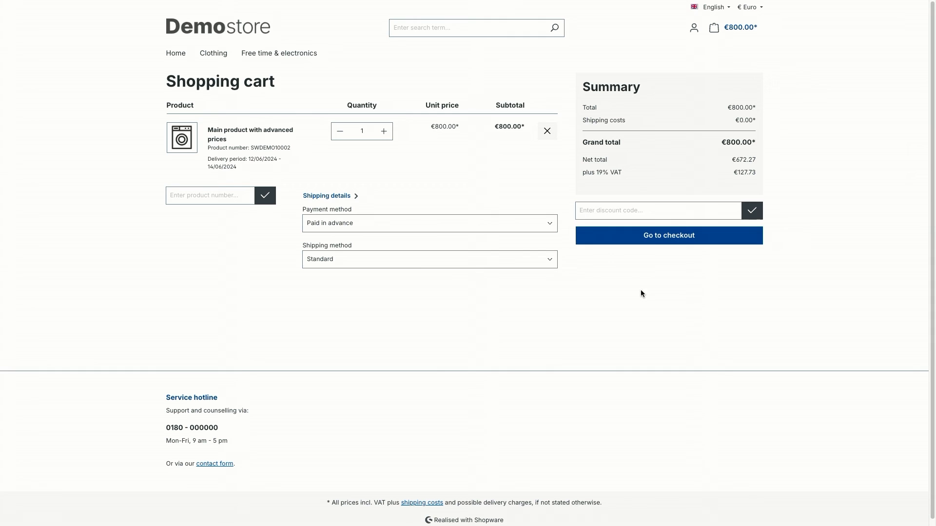
# - Check out the cart, accept the general terms and conditions, and submit the order with Paid in advance and Standard shipping
pyautogui.click(666, 240)
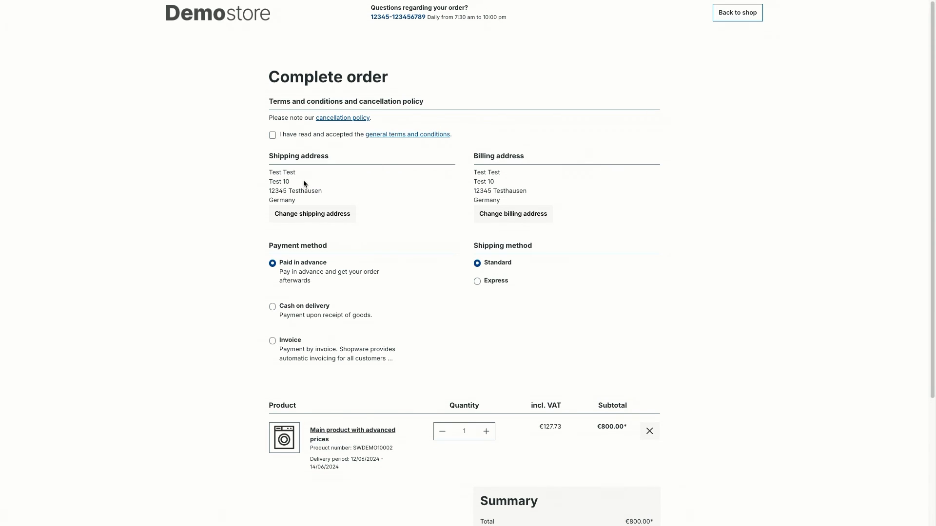
pyautogui.click(272, 136)
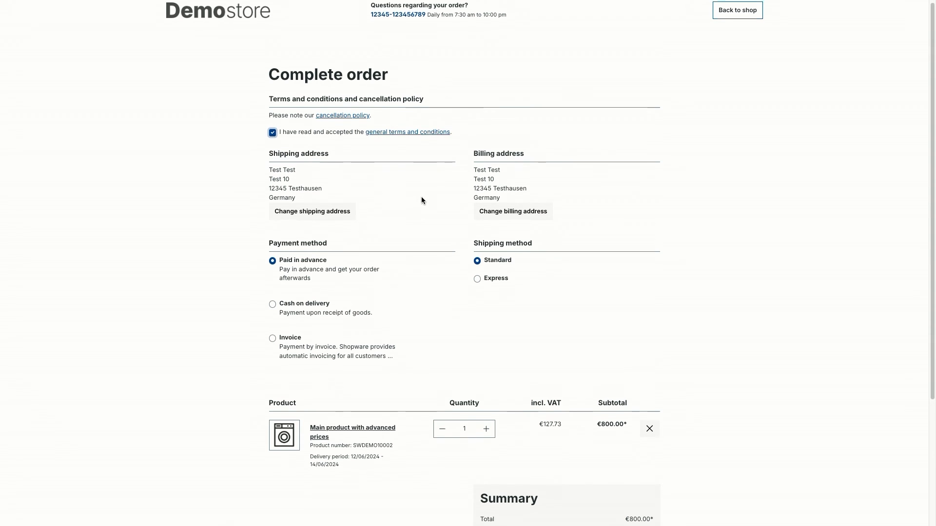
pyautogui.scroll(-1, 421, 197)
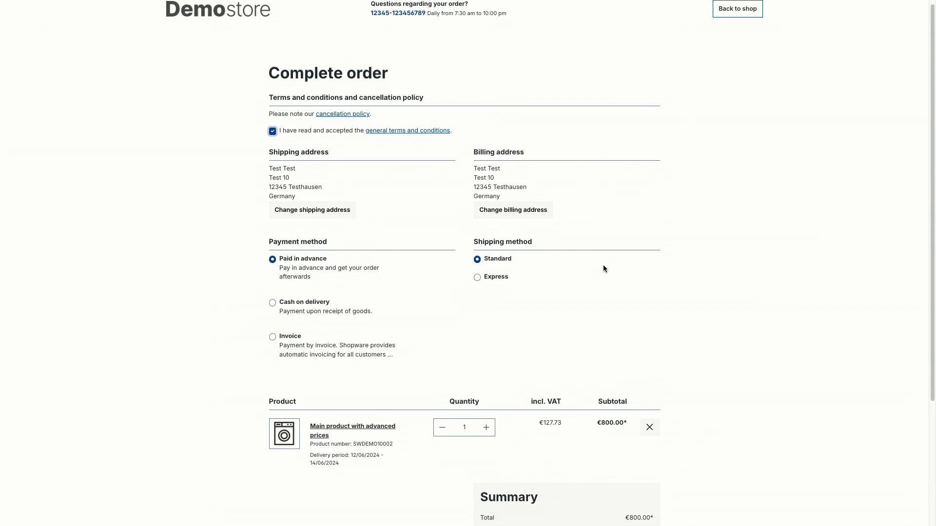
pyautogui.scroll(-3, 668, 250)
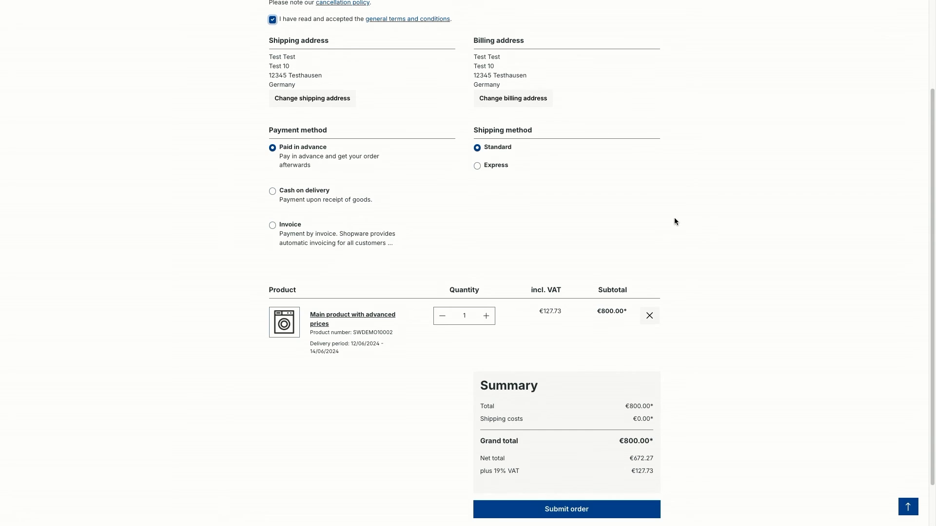
pyautogui.scroll(-2, 673, 217)
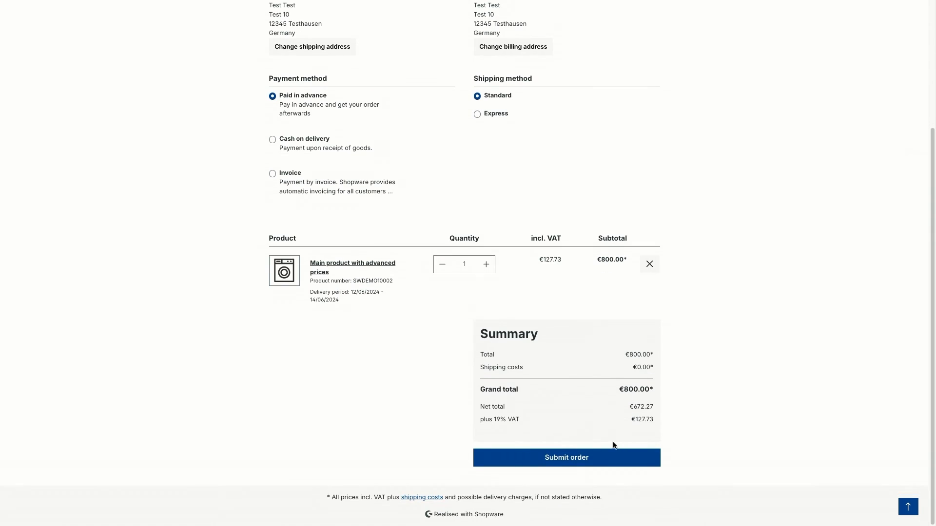
pyautogui.click(597, 454)
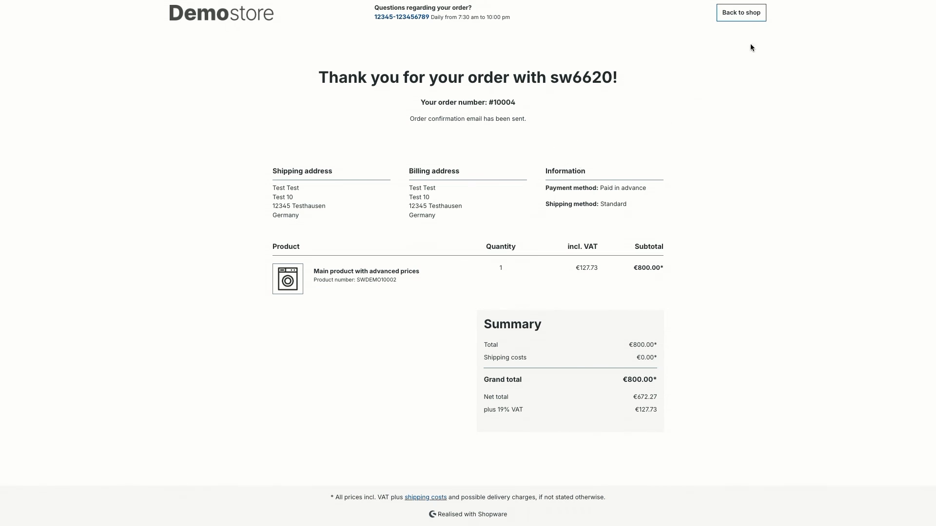
# - Return to the shop and view the expanded details of the submitted order in the customer account's orders
pyautogui.click(747, 18)
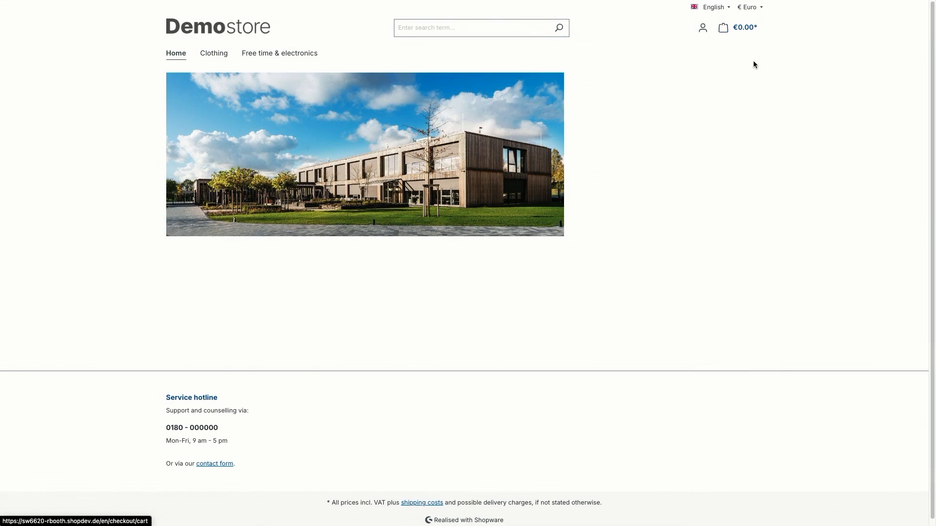
pyautogui.click(703, 28)
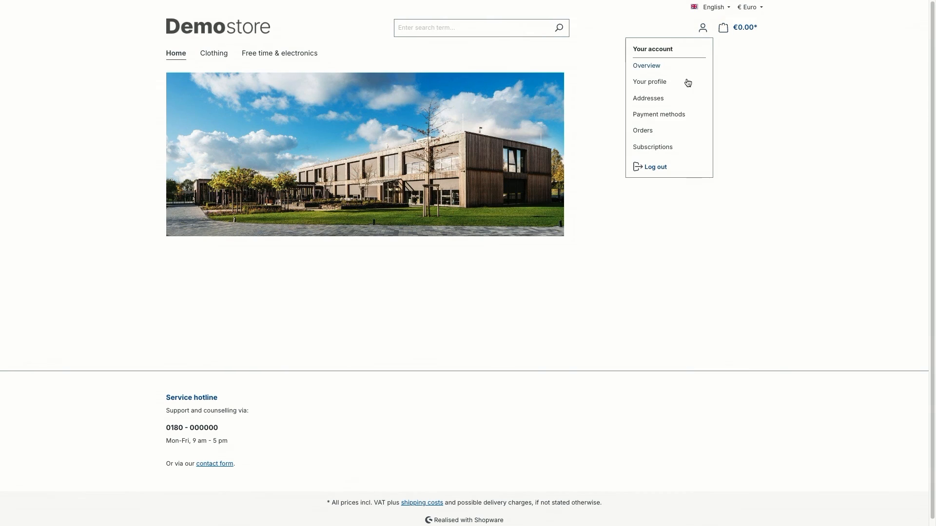
pyautogui.click(640, 135)
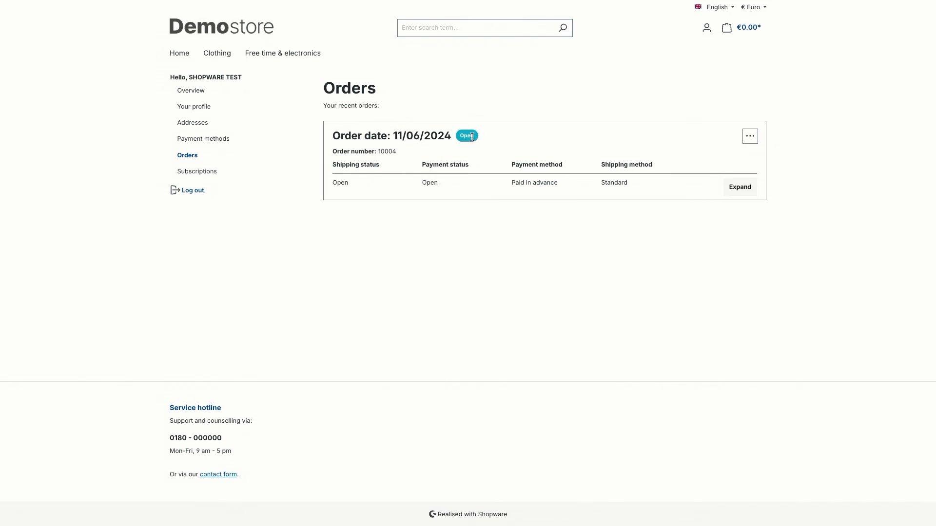
pyautogui.click(745, 190)
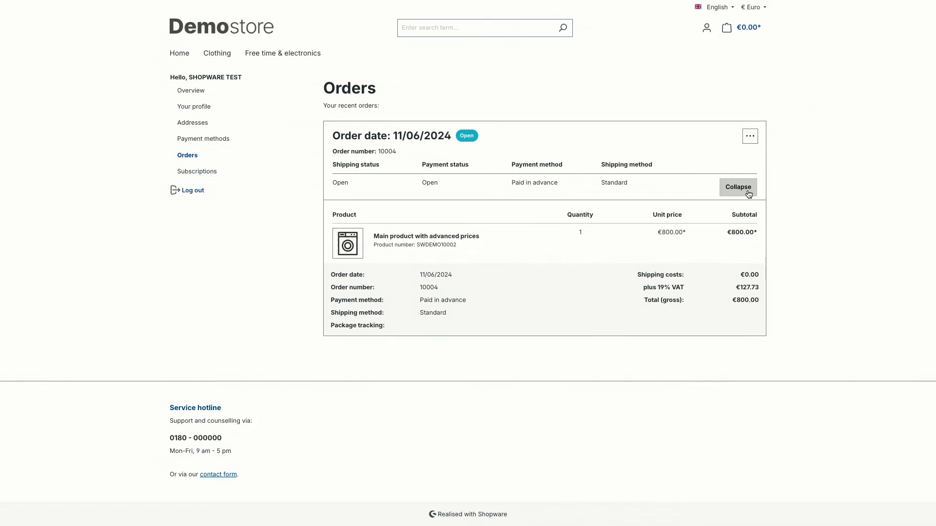